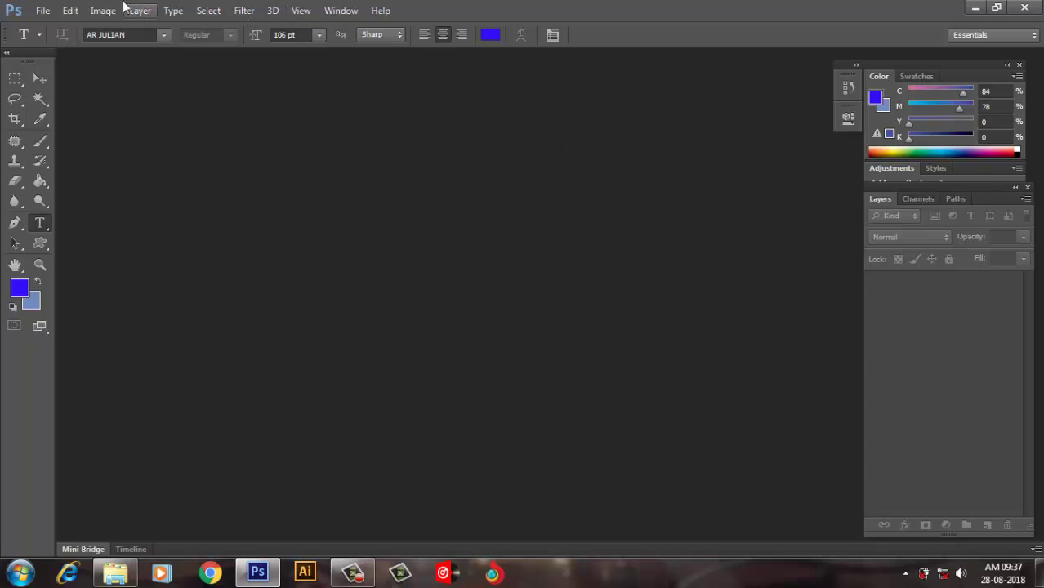
Create a new blank document with a white background.
{"action": "left_click", "coordinate": [41, 10]}
{"action": "left_click", "coordinate": [55, 30]}
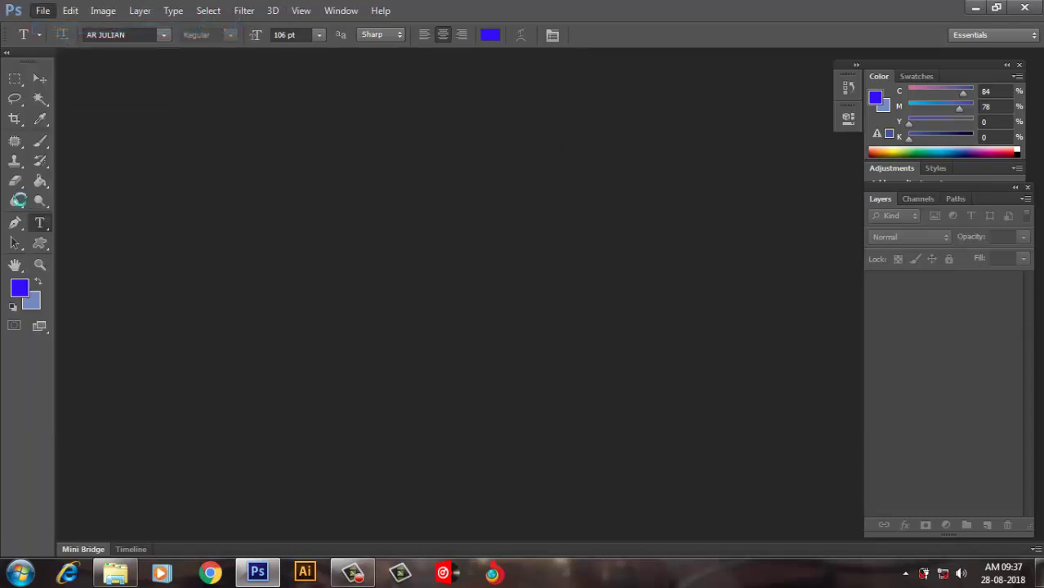
{"action": "left_click", "coordinate": [563, 135]}
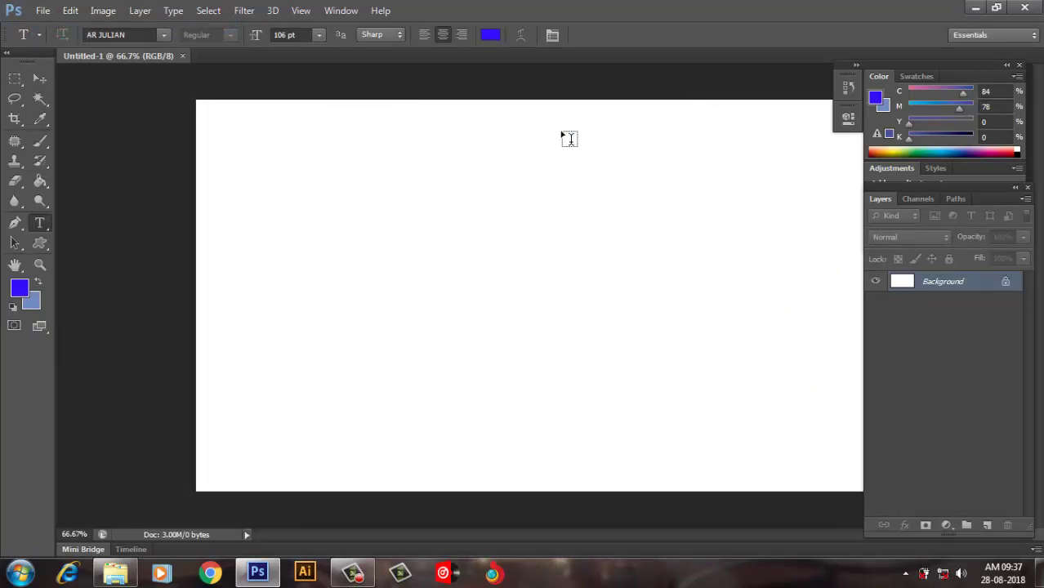
Add the two-line centred text "WELCOME TO" / "ART TIMES" and move it to the middle of the canvas.
{"action": "left_click", "coordinate": [382, 162]}
{"action": "type", "text": "W"}
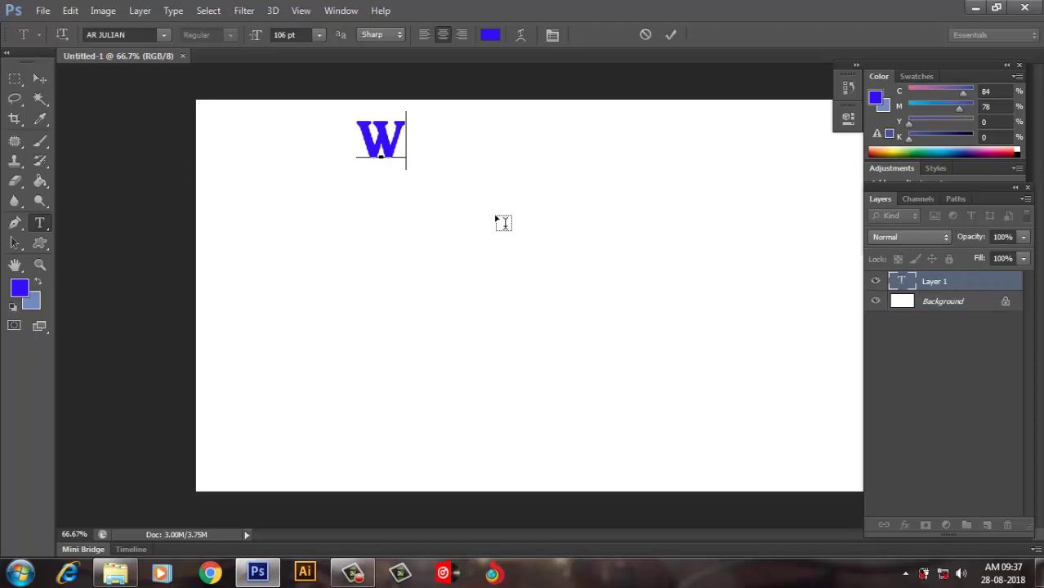
{"action": "type", "text": "ELCOME T"}
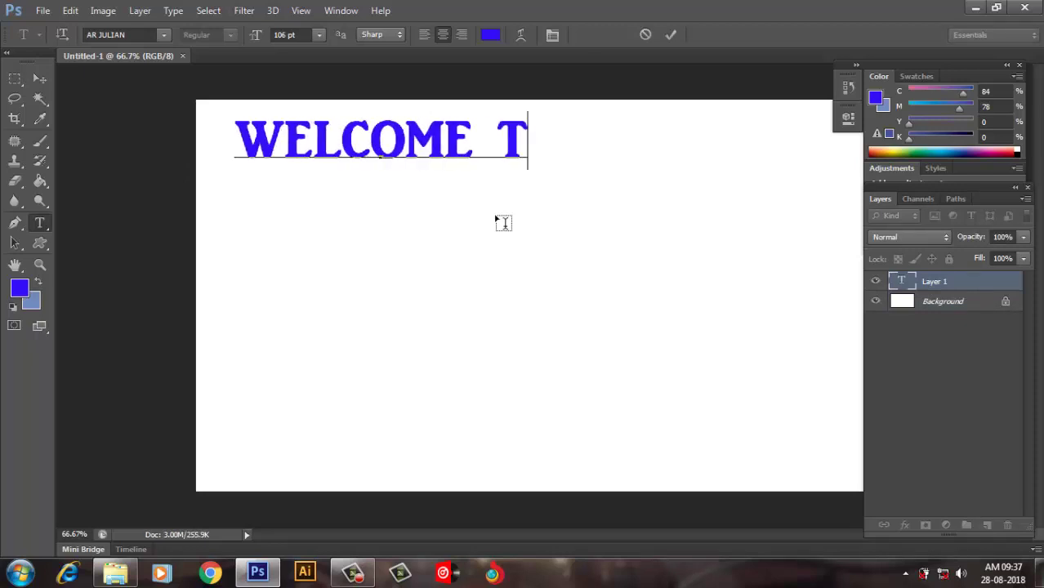
{"action": "type", "text": "O"}
{"action": "key", "text": "Return"}
{"action": "type", "text": "A"}
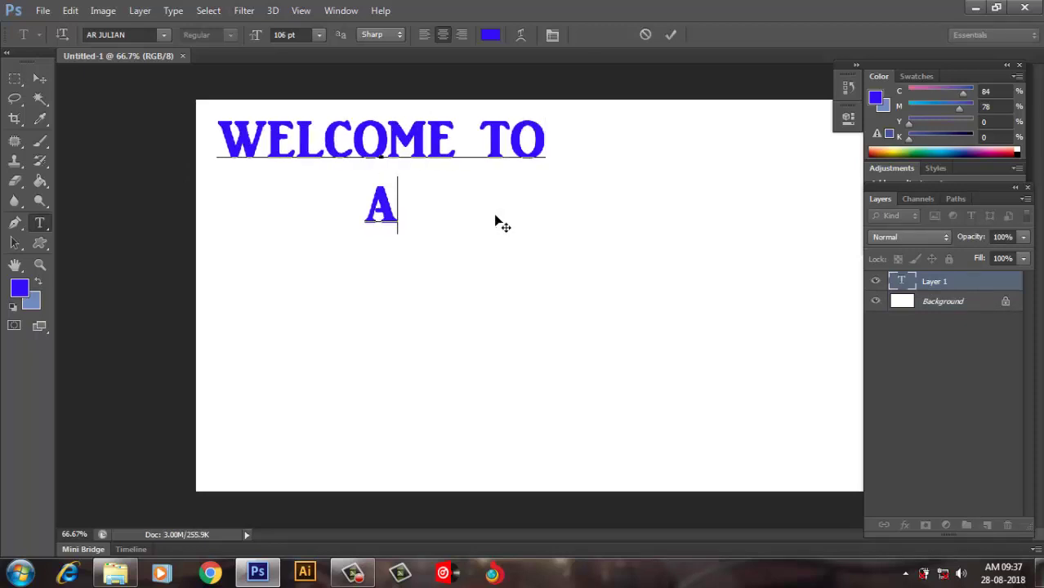
{"action": "type", "text": "RT TIME"}
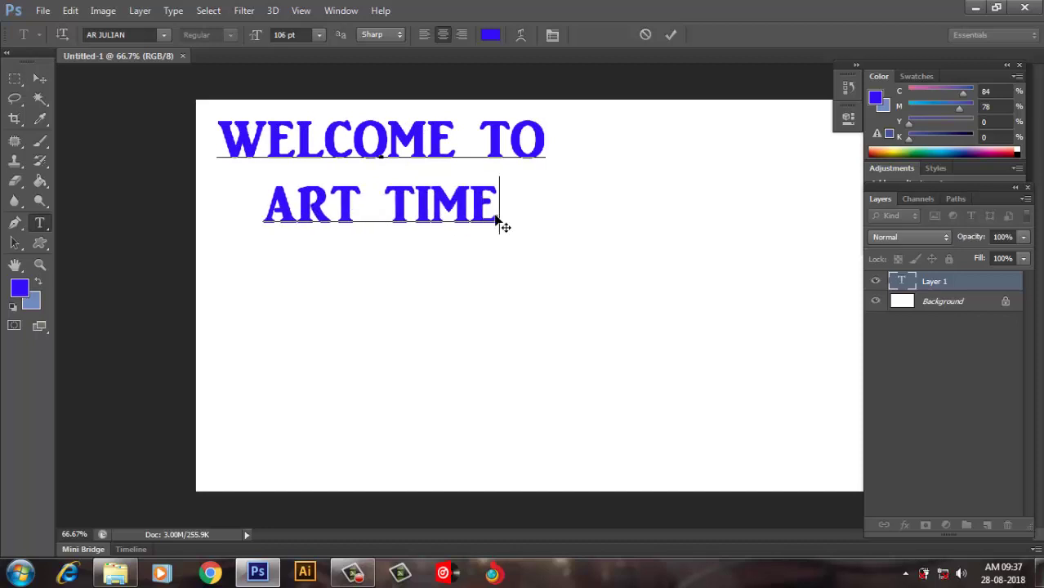
{"action": "type", "text": "S"}
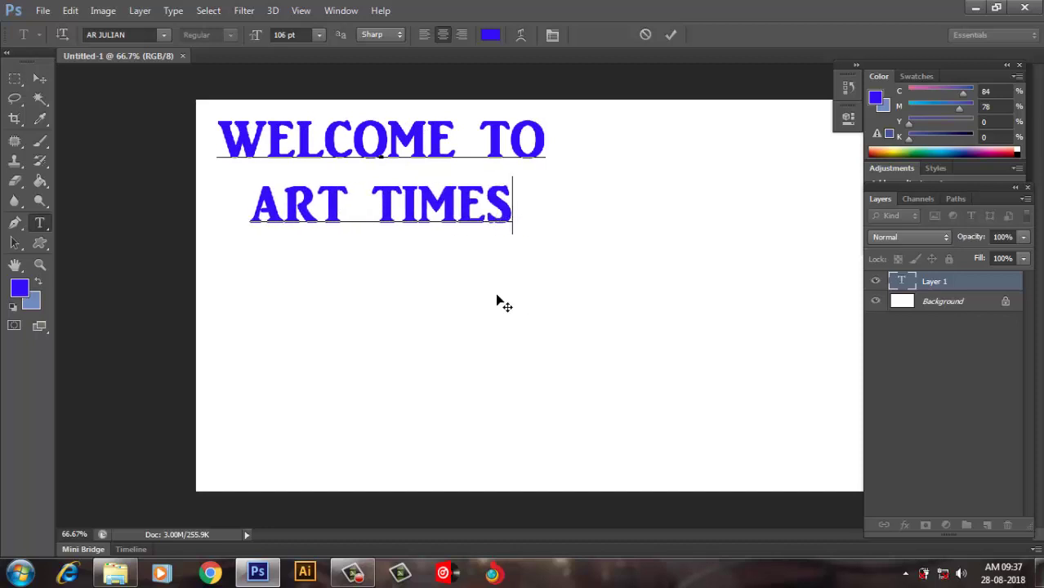
{"action": "left_click_drag", "start_coordinate": [497, 298], "coordinate": [637, 375]}
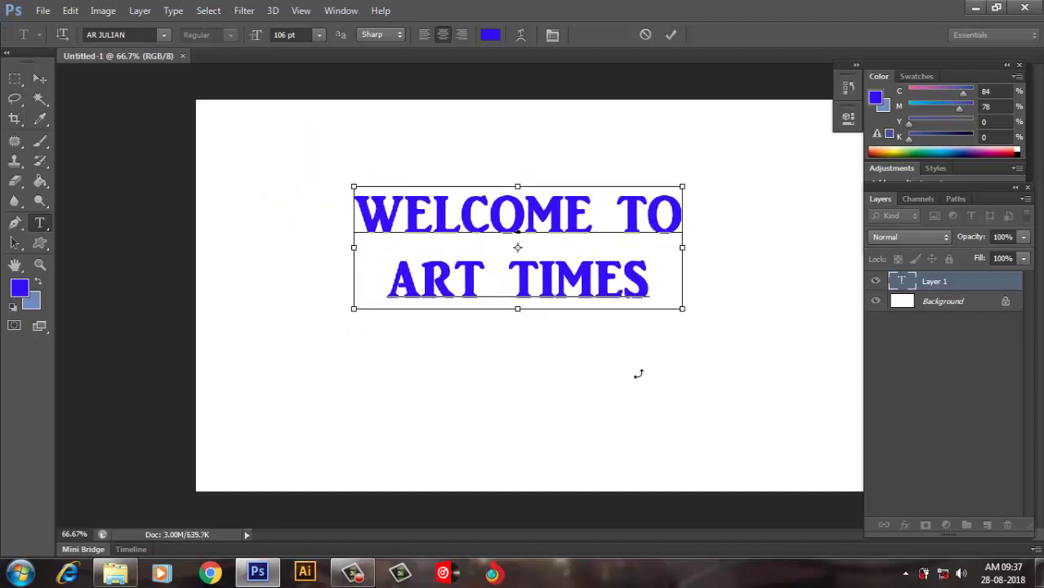
Recolour all of the text to red #f80d29 and commit the text edit.
{"action": "key", "text": "ctrl+a"}
{"action": "left_click", "coordinate": [490, 35]}
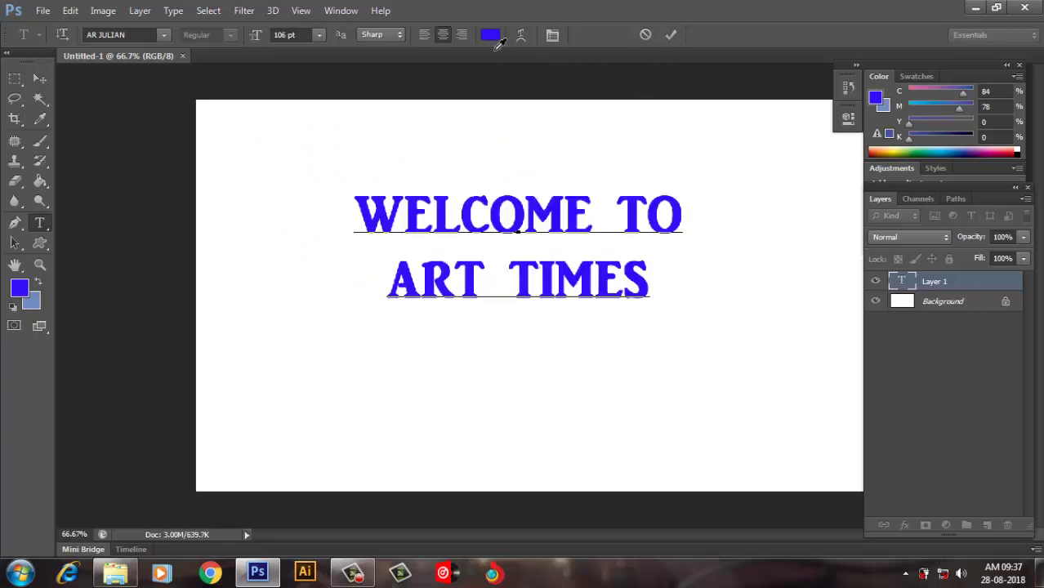
{"action": "left_click", "coordinate": [814, 200]}
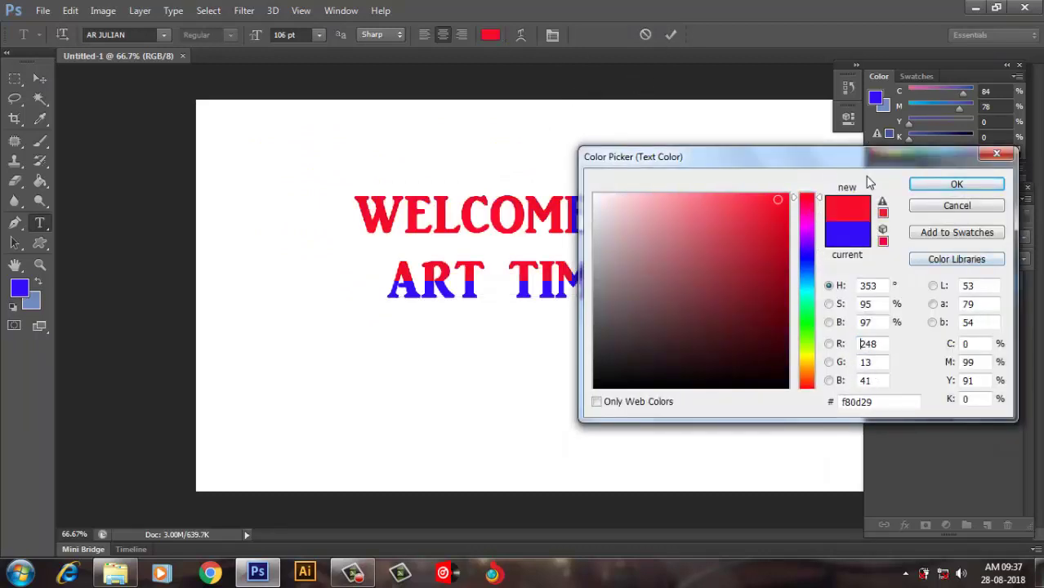
{"action": "left_click", "coordinate": [940, 184]}
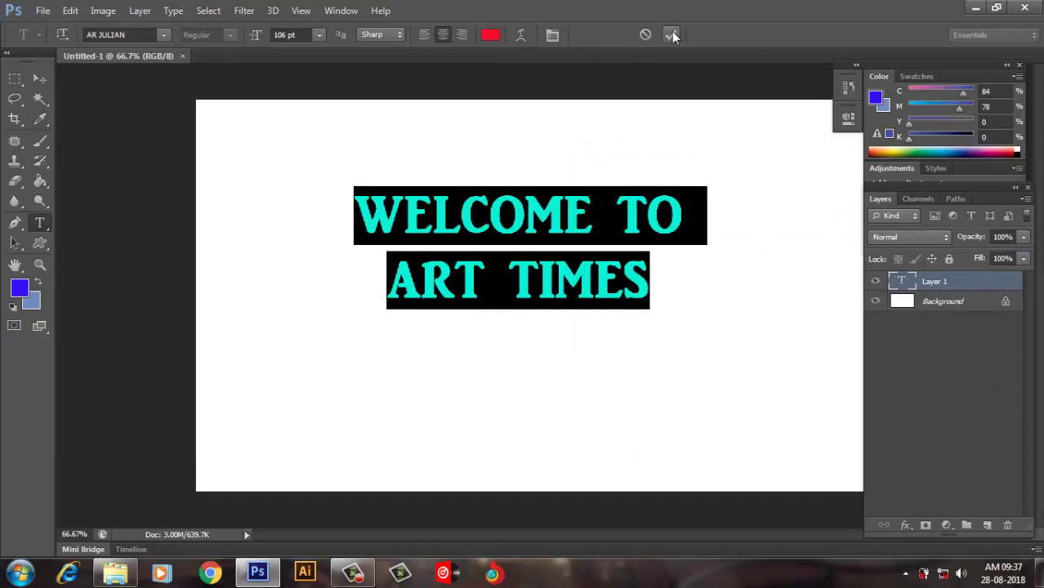
{"action": "left_click", "coordinate": [671, 35]}
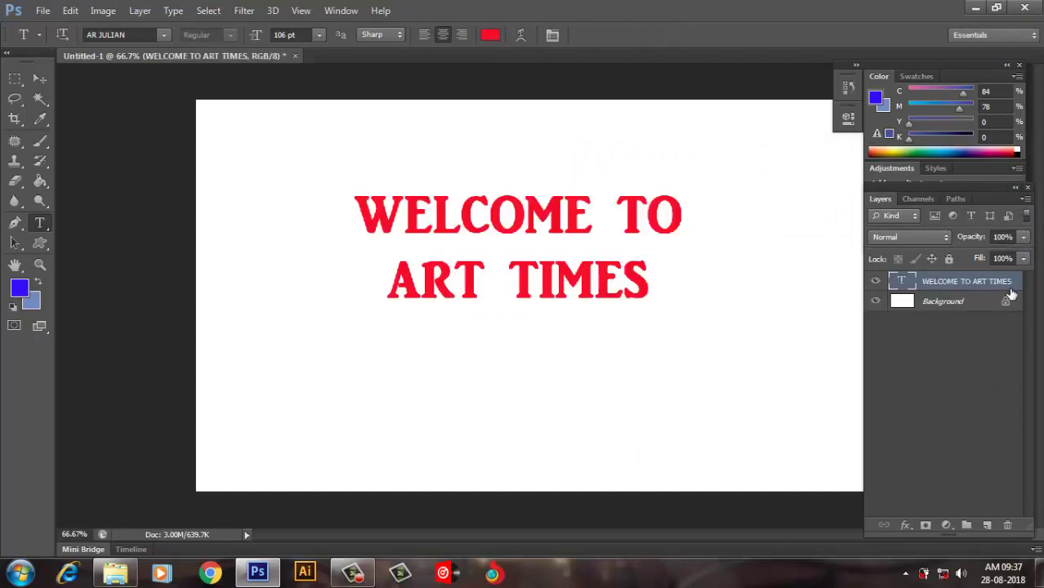
Open the text layer's layer style settings and add a Drop Shadow with the Normal blend mode.
{"action": "double_click", "coordinate": [1017, 281]}
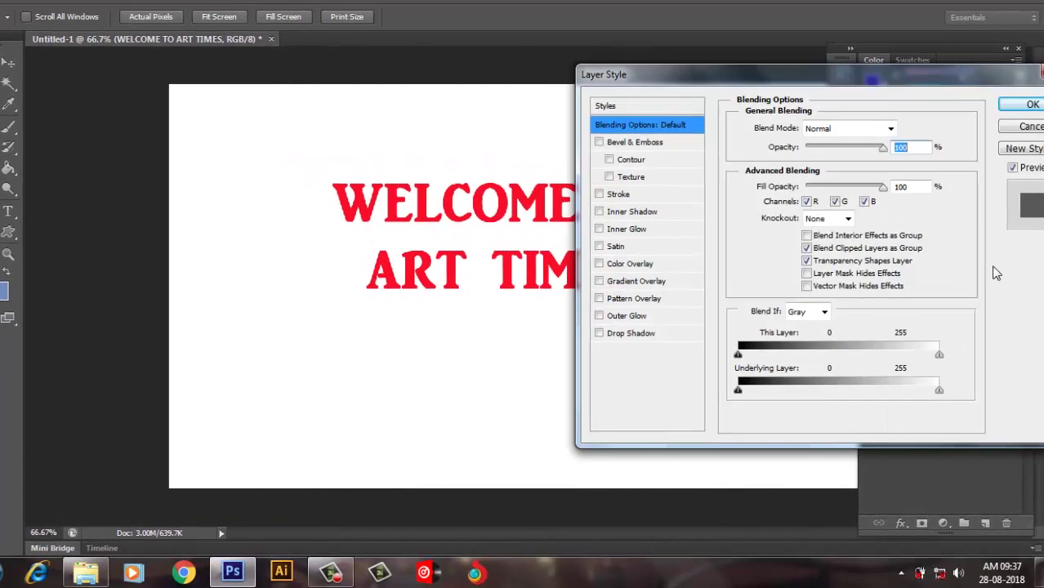
{"action": "left_click", "coordinate": [626, 337]}
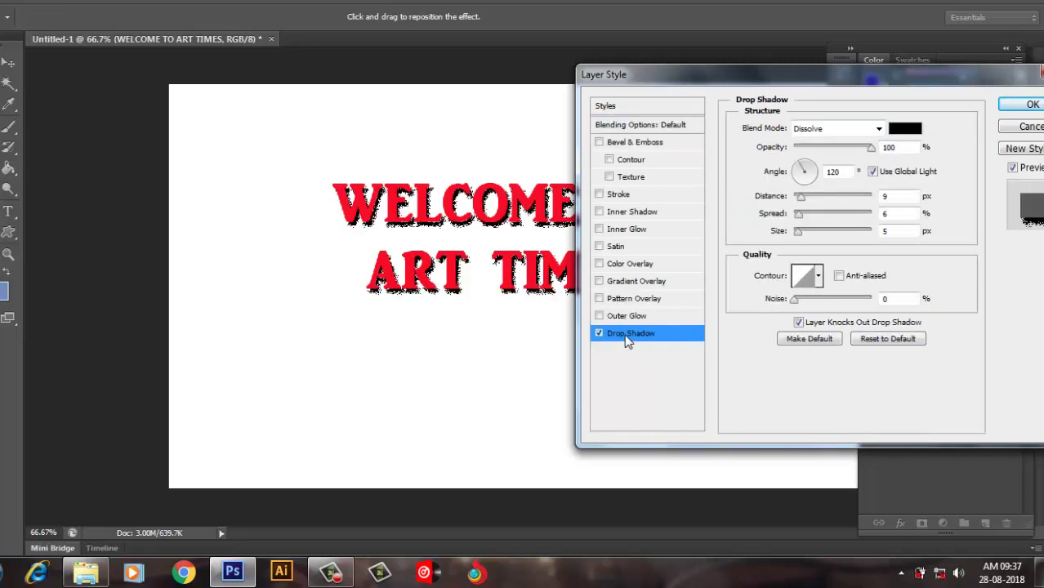
{"action": "left_click", "coordinate": [866, 131]}
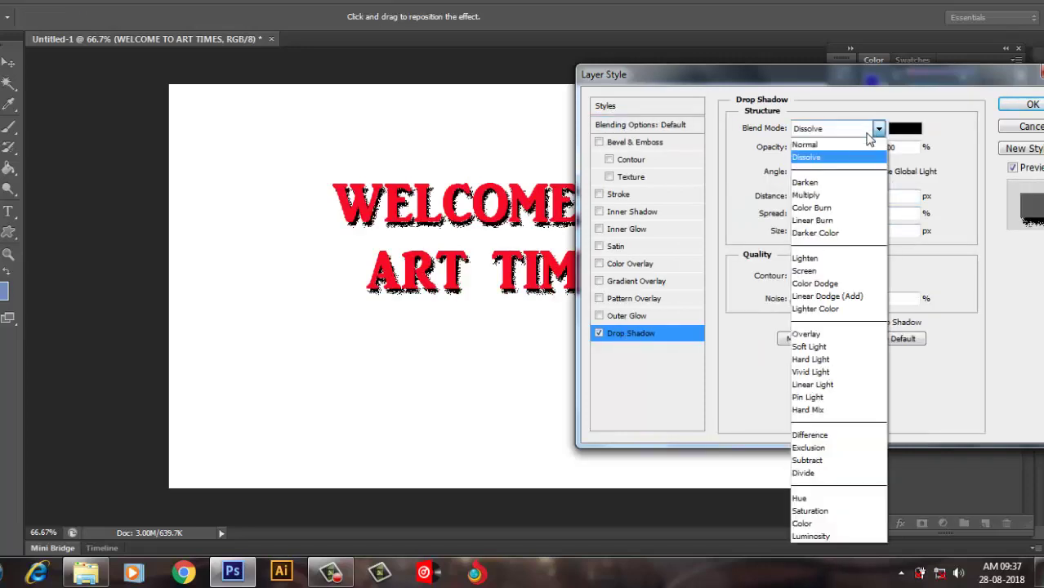
{"action": "left_click", "coordinate": [850, 145]}
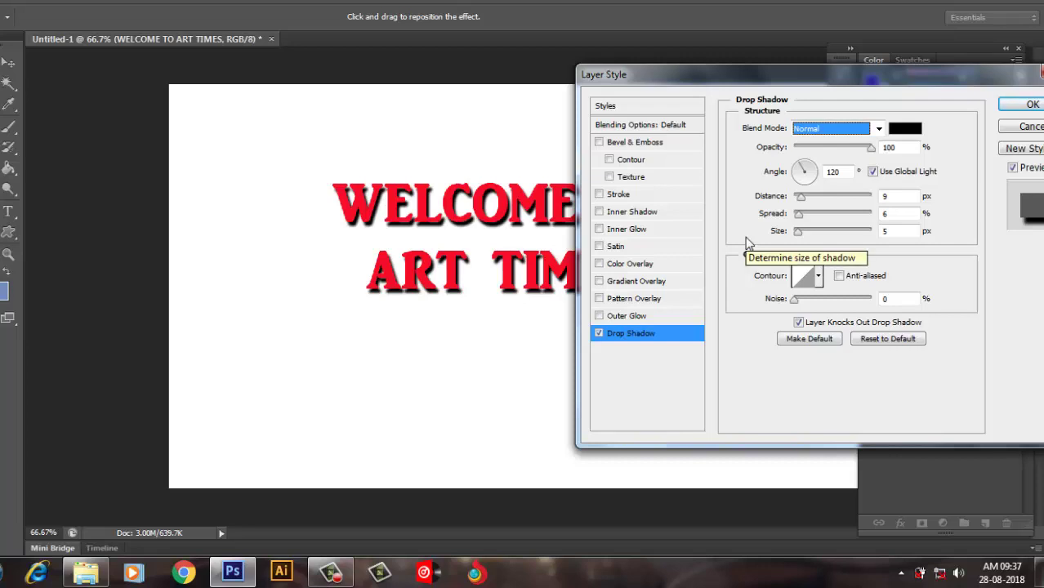
Turn off the text's Drop Shadow and enable Inner Shadow instead.
{"action": "left_click", "coordinate": [602, 338]}
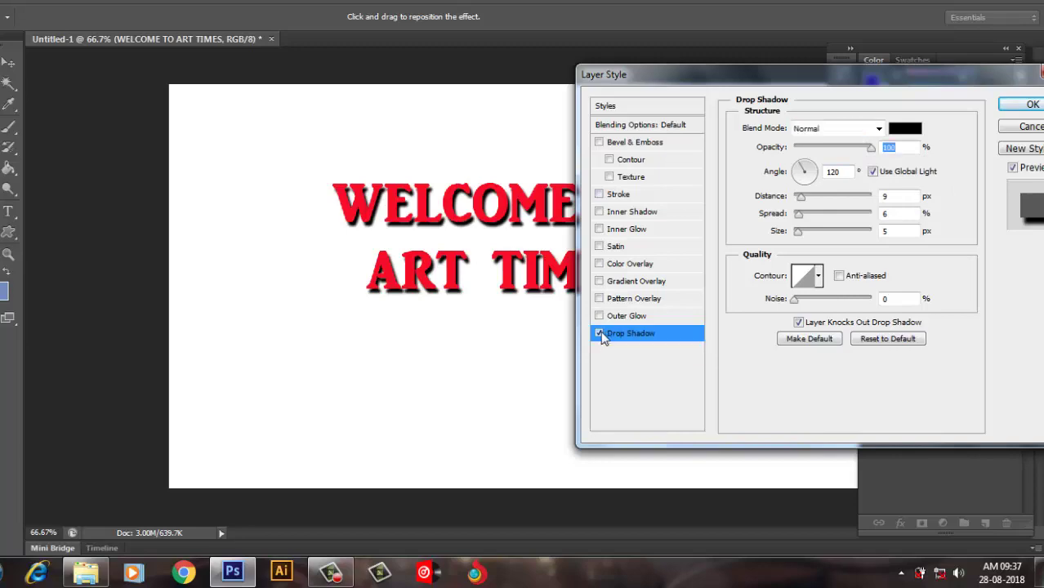
{"action": "left_click", "coordinate": [600, 335]}
{"action": "left_click", "coordinate": [636, 214]}
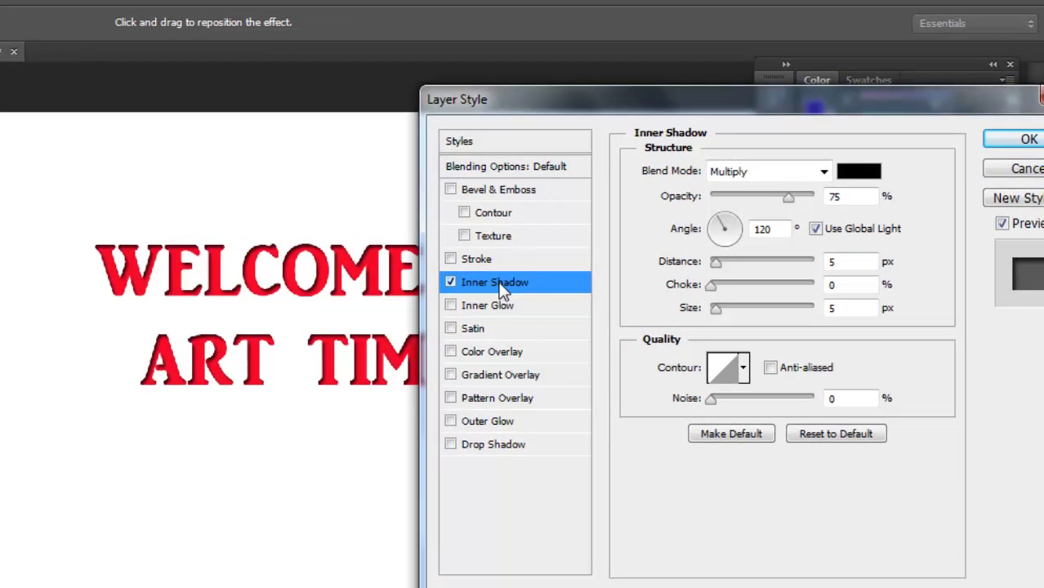
{"action": "left_click", "coordinate": [450, 282]}
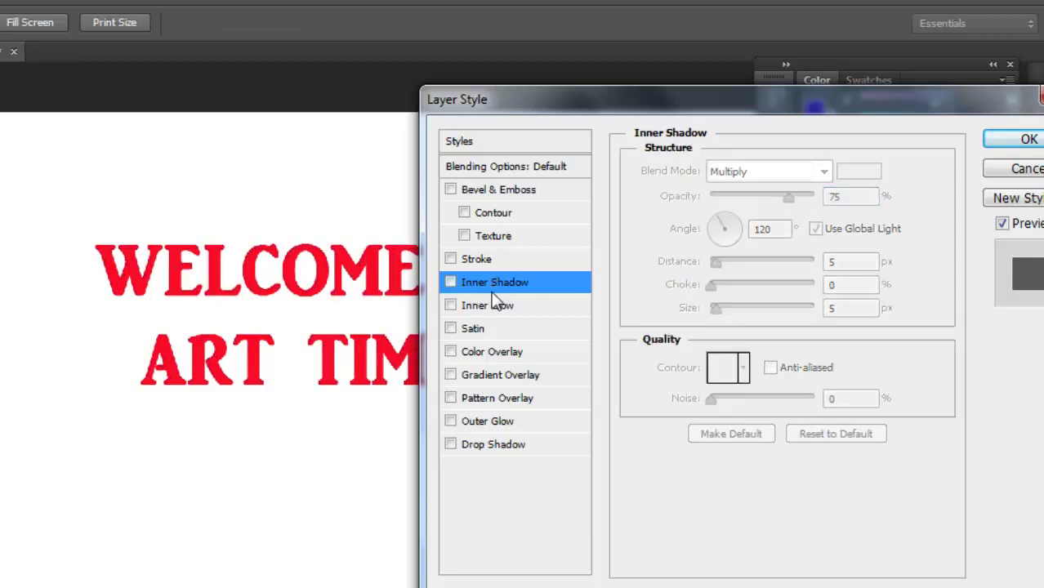
{"action": "left_click", "coordinate": [480, 288]}
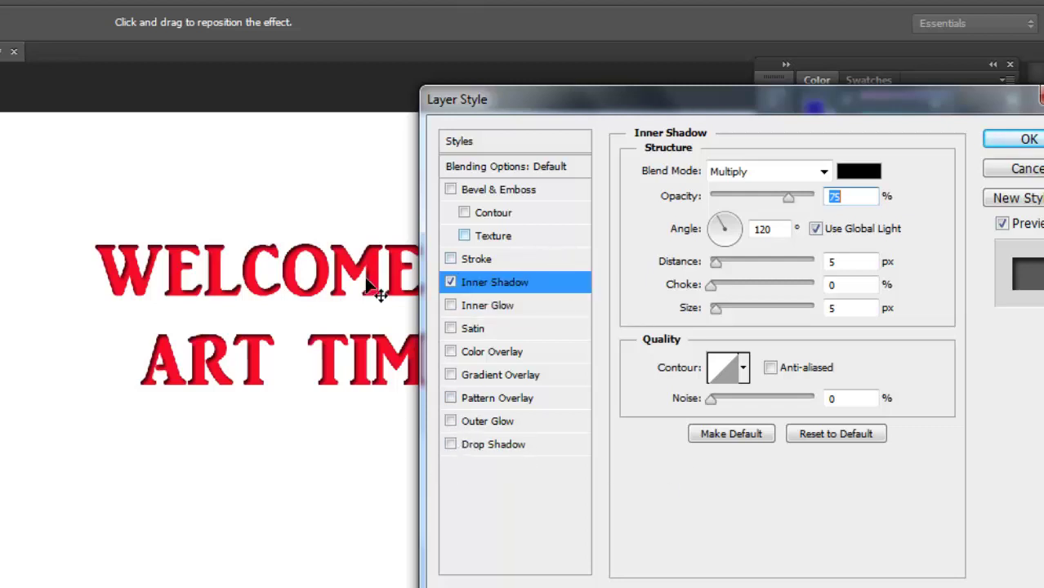
Try out successive blend modes for the Inner Shadow and set it to Pin Light.
{"action": "left_click", "coordinate": [801, 175]}
{"action": "left_click", "coordinate": [791, 195]}
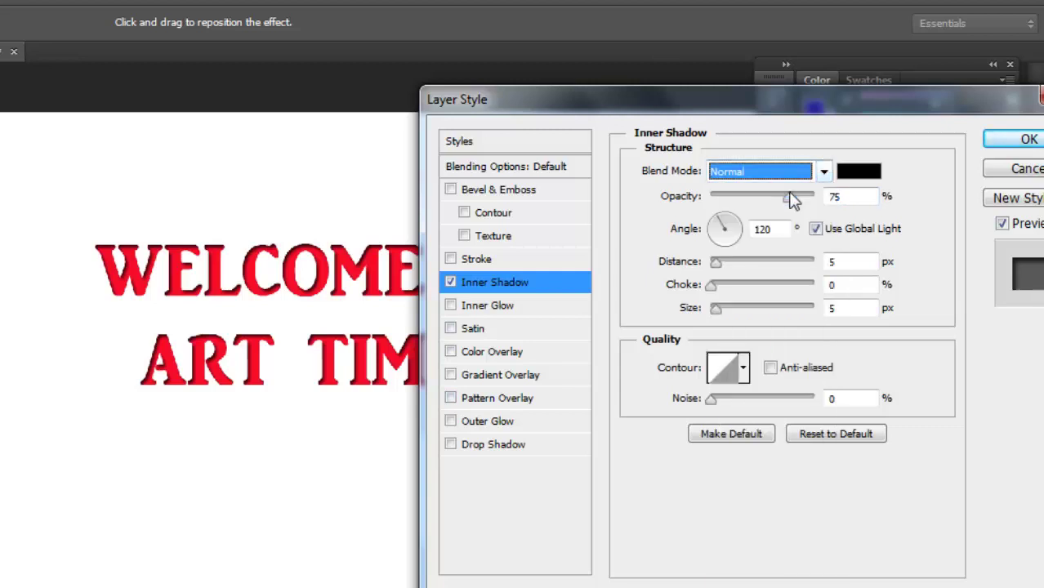
{"action": "key", "text": "Down"}
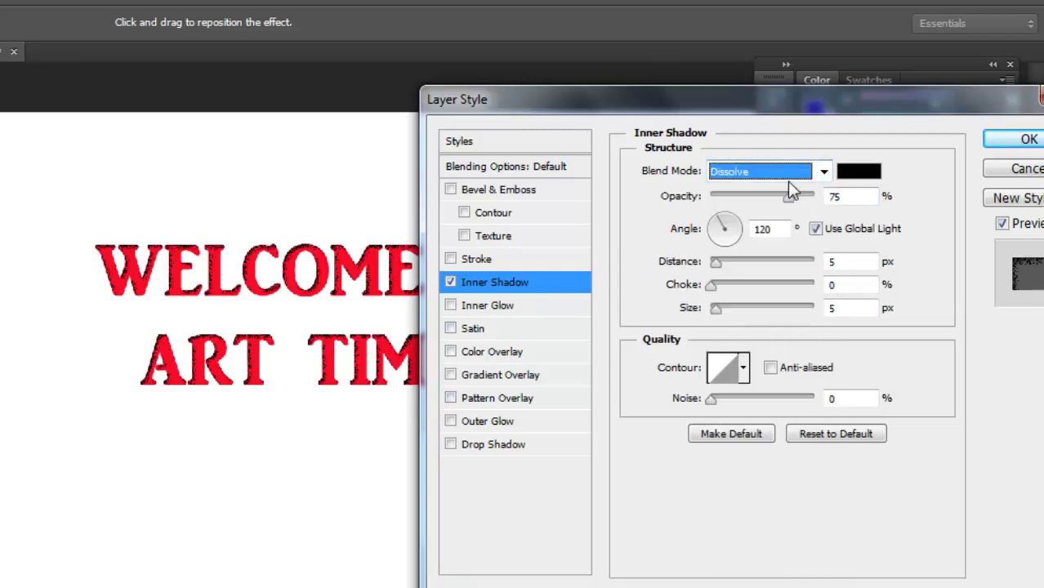
{"action": "key", "text": "Down"}
{"action": "key", "text": "Down"}
{"action": "key", "text": "Down"}
{"action": "key", "text": "Down"}
{"action": "key", "text": "Down"}
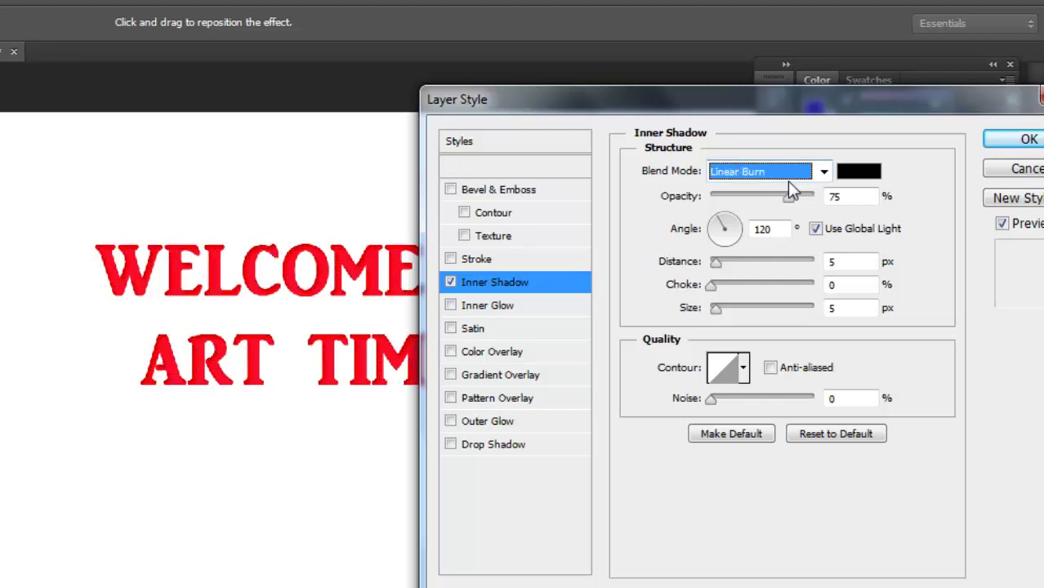
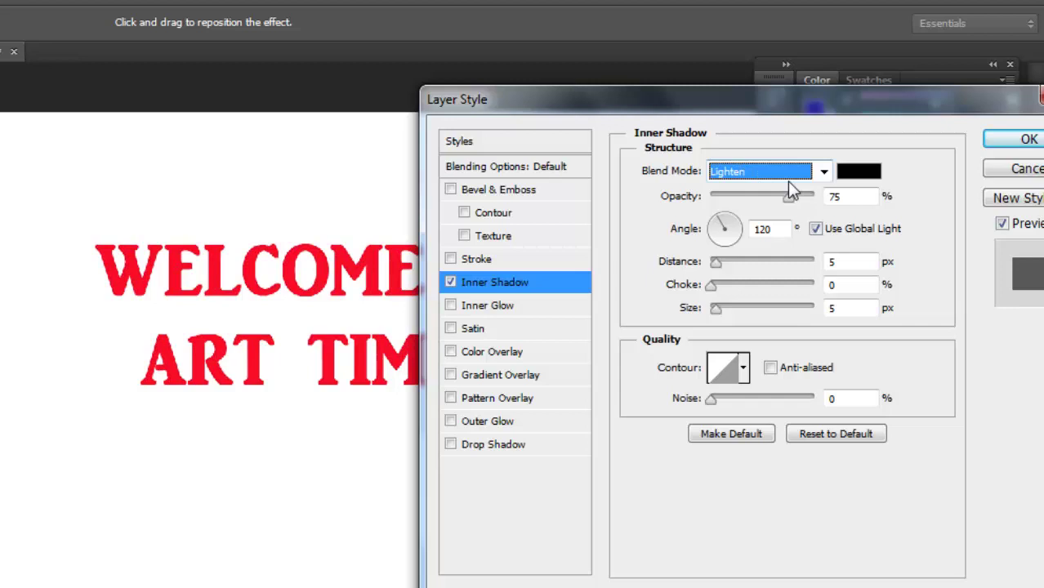
{"action": "key", "text": "Down"}
{"action": "key", "text": "Down"}
{"action": "key", "text": "Down"}
{"action": "key", "text": "Down"}
{"action": "key", "text": "Down"}
{"action": "key", "text": "Down"}
{"action": "key", "text": "Down"}
{"action": "key", "text": "Down"}
{"action": "key", "text": "Down"}
{"action": "key", "text": "Down"}
{"action": "key", "text": "Down"}
{"action": "key", "text": "Up"}
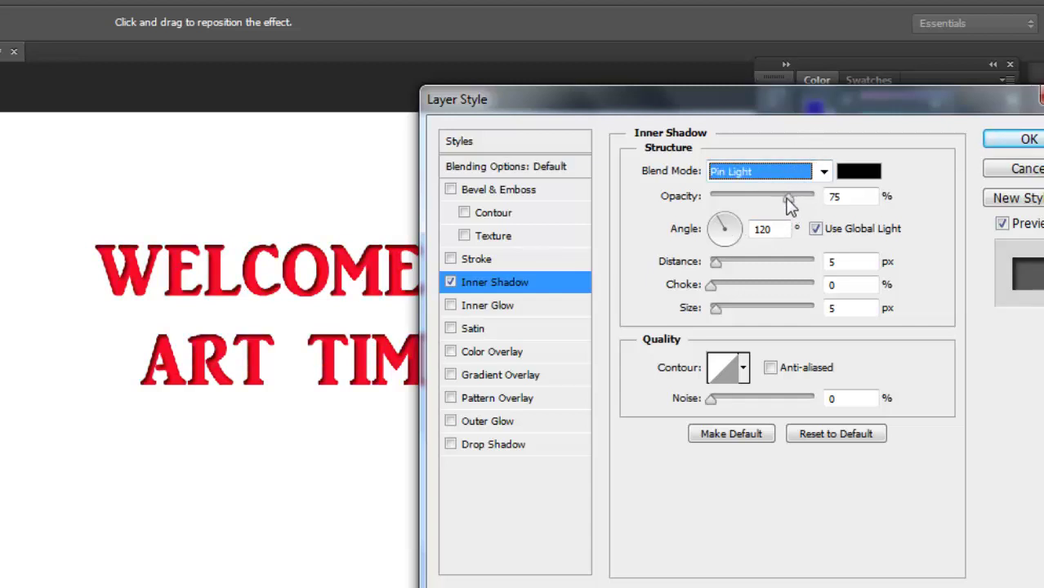
Set the Inner Shadow's opacity to 89%, angle to 52° and distance to 11 px.
{"action": "mouse_move", "coordinate": [788, 203]}
{"action": "left_mouse_down"}
{"action": "mouse_move", "coordinate": [710, 206]}
{"action": "mouse_move", "coordinate": [819, 206]}
{"action": "mouse_move", "coordinate": [804, 206]}
{"action": "left_mouse_up"}
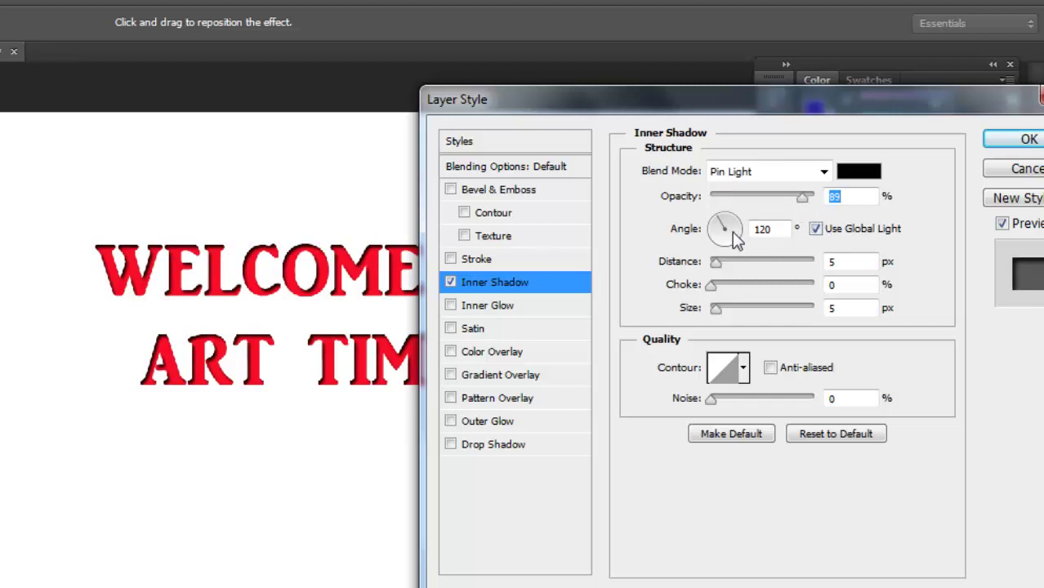
{"action": "left_click_drag", "start_coordinate": [737, 222], "coordinate": [729, 252]}
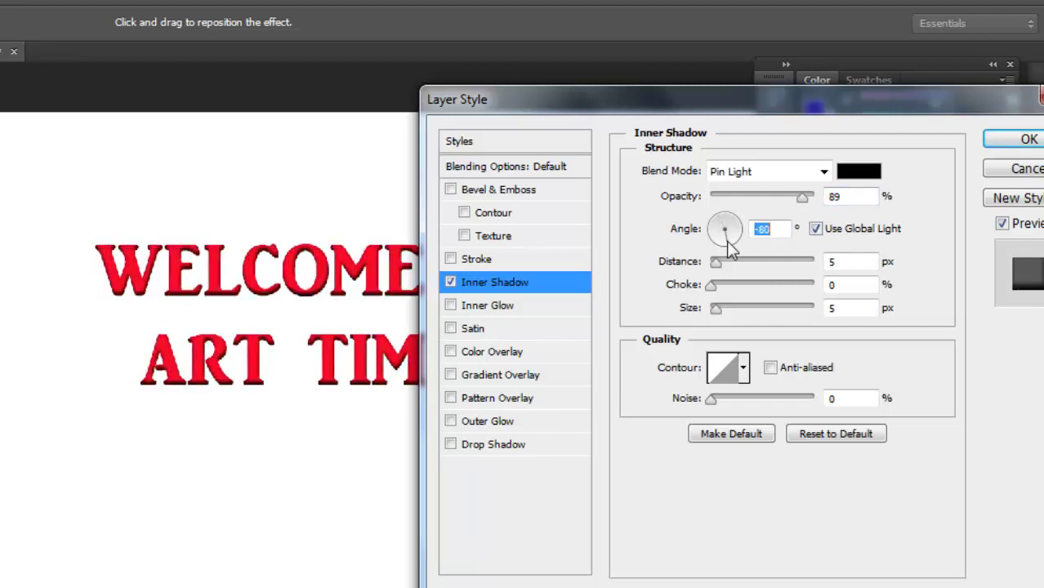
{"action": "left_click", "coordinate": [735, 217]}
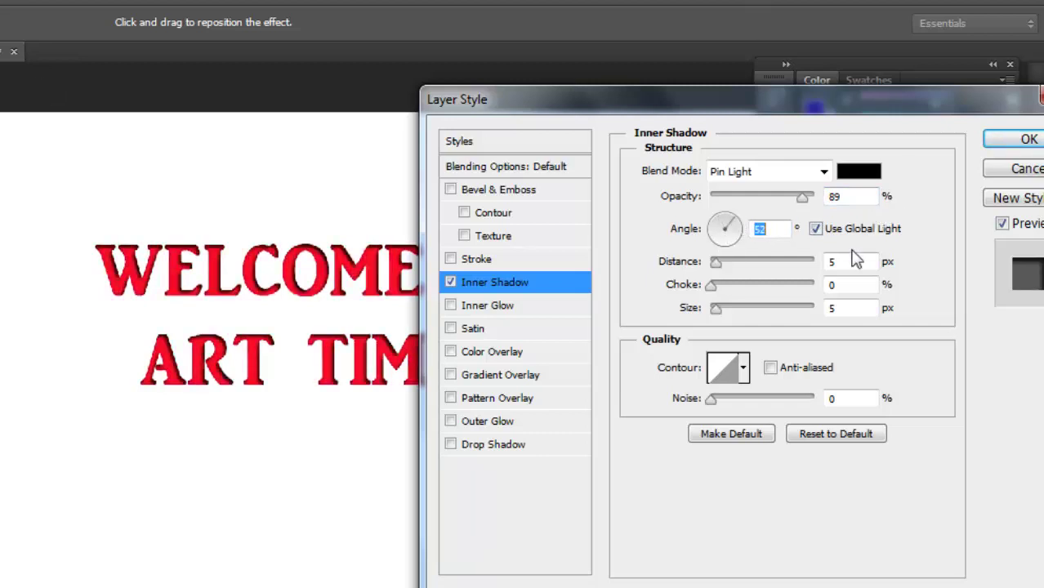
{"action": "left_click_drag", "start_coordinate": [718, 262], "coordinate": [722, 261]}
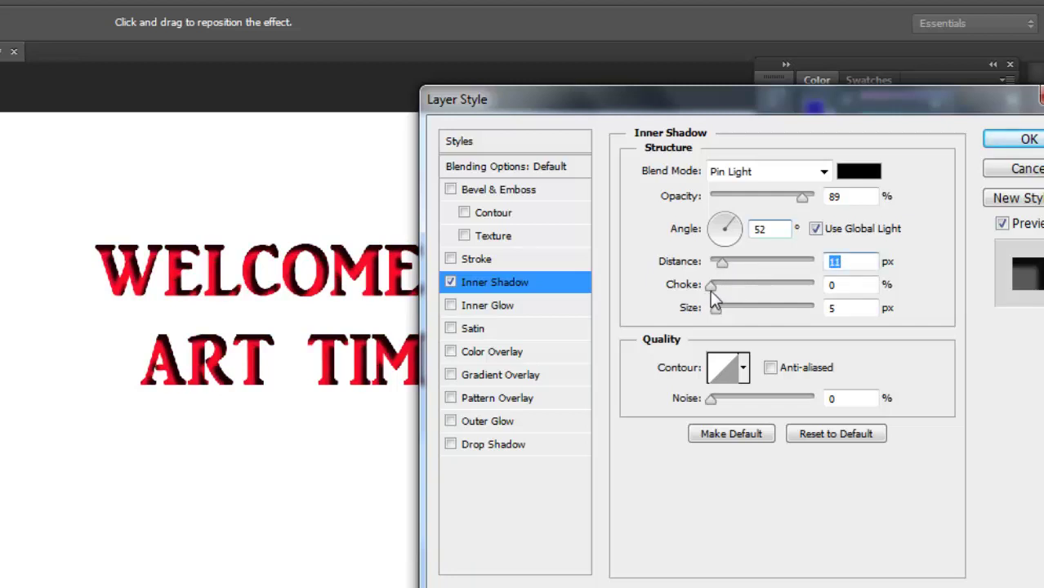
{"action": "left_click", "coordinate": [493, 448]}
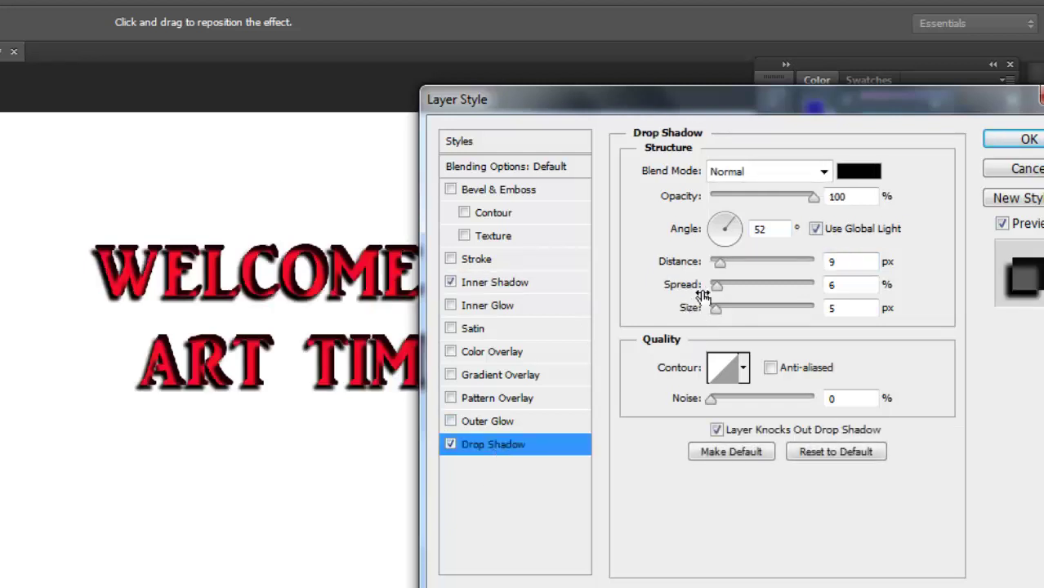
{"action": "left_click", "coordinate": [450, 445]}
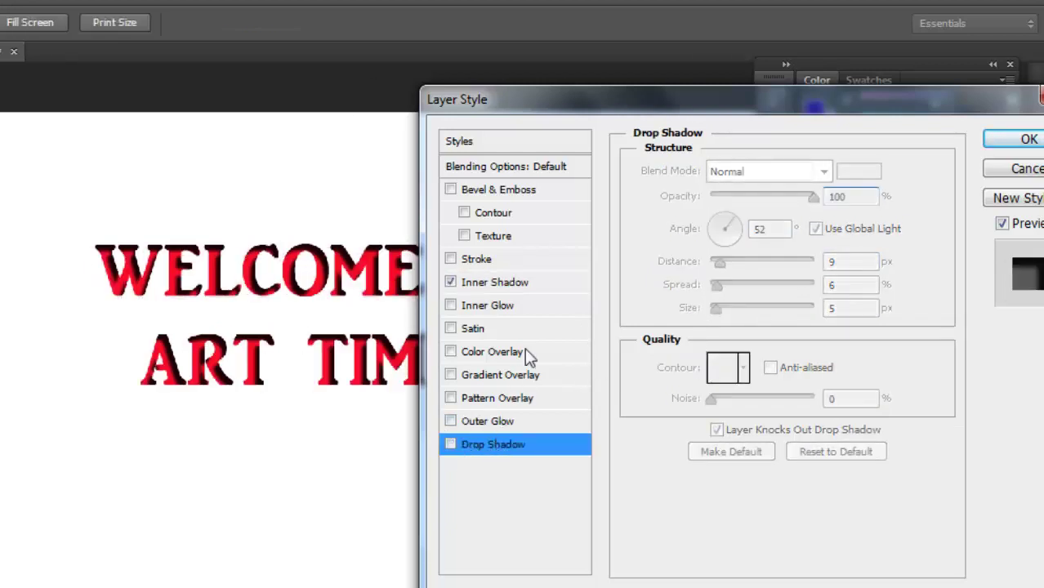
{"action": "left_click", "coordinate": [525, 283]}
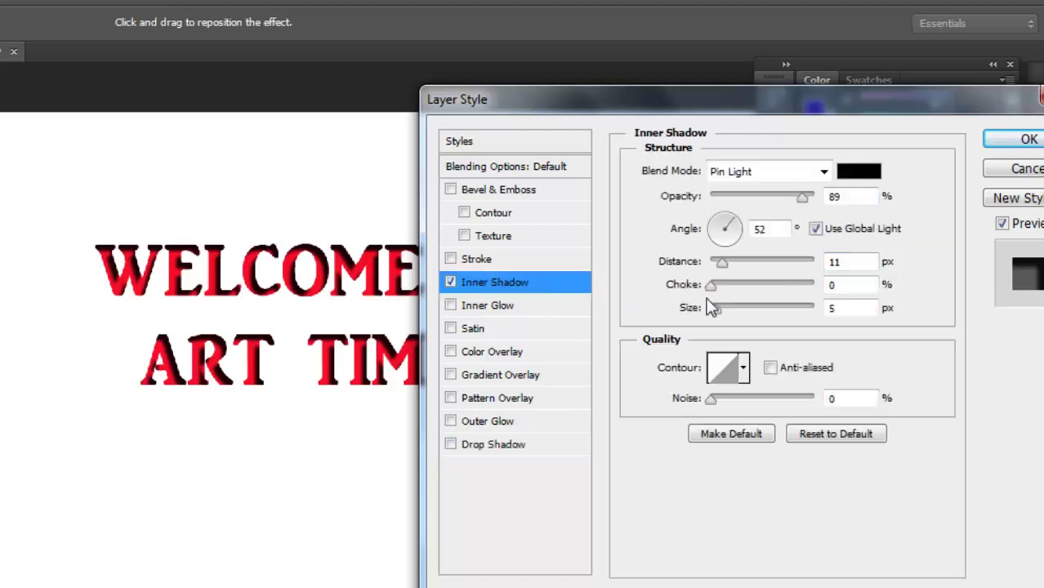
Set the Inner Shadow's choke to 3% and size to 2 px, and try several contours, ending on the broad single-peak one in the third row.
{"action": "left_click_drag", "start_coordinate": [711, 290], "coordinate": [720, 323]}
{"action": "left_click_drag", "start_coordinate": [716, 325], "coordinate": [714, 326]}
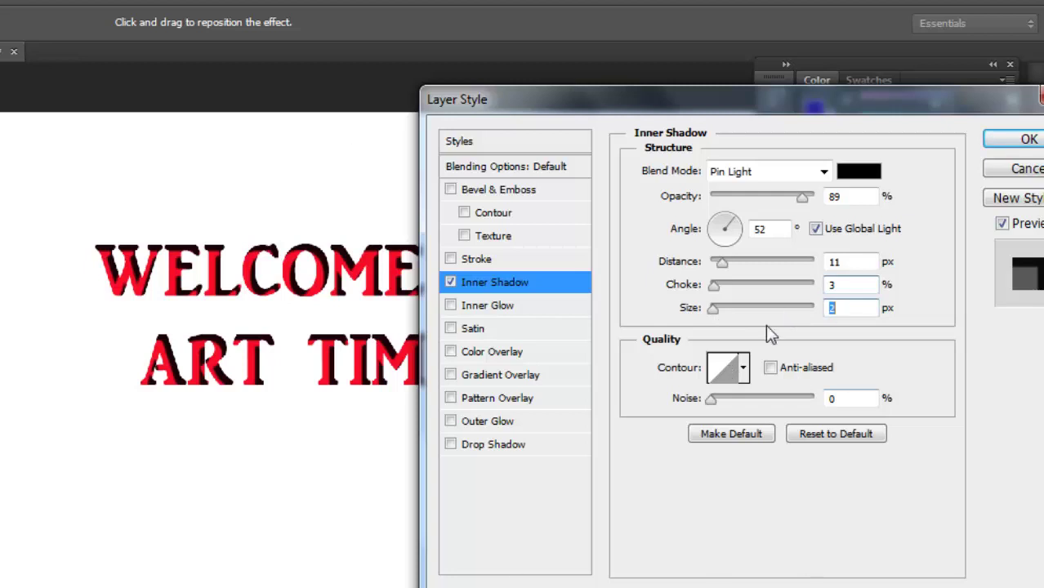
{"action": "left_click", "coordinate": [743, 369]}
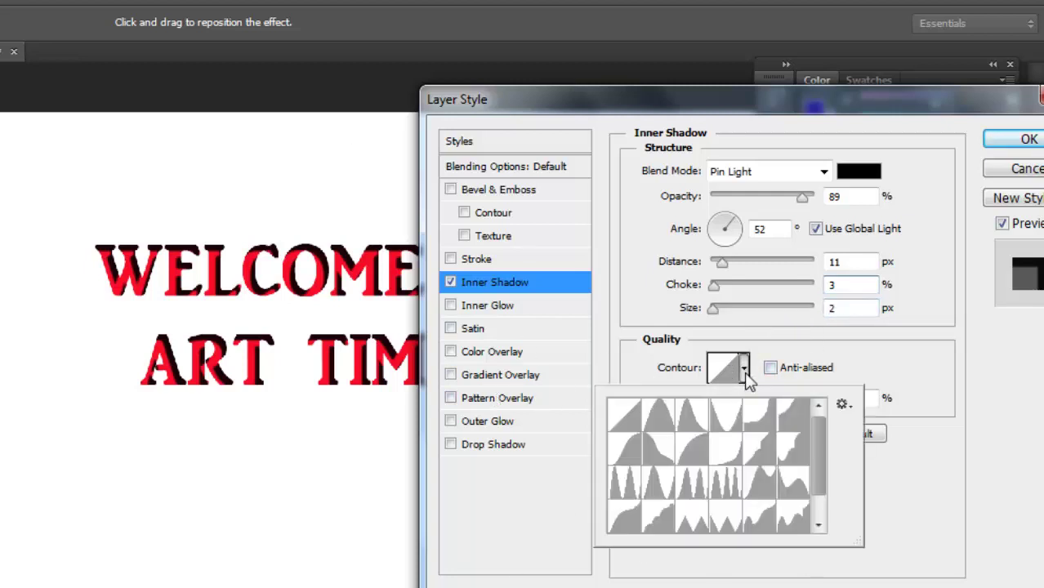
{"action": "left_click", "coordinate": [671, 421]}
{"action": "left_click", "coordinate": [687, 421]}
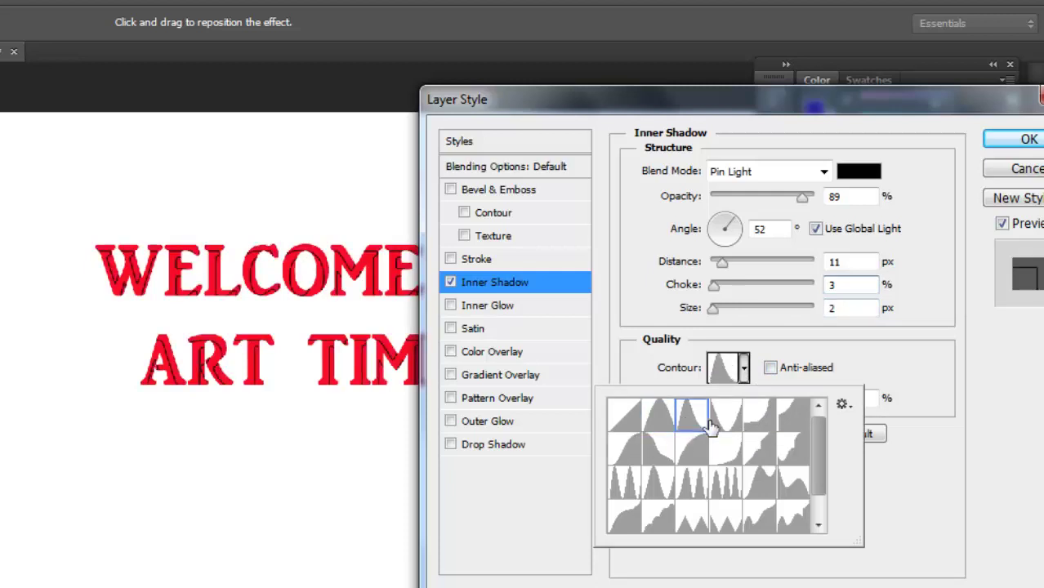
{"action": "left_click", "coordinate": [724, 424]}
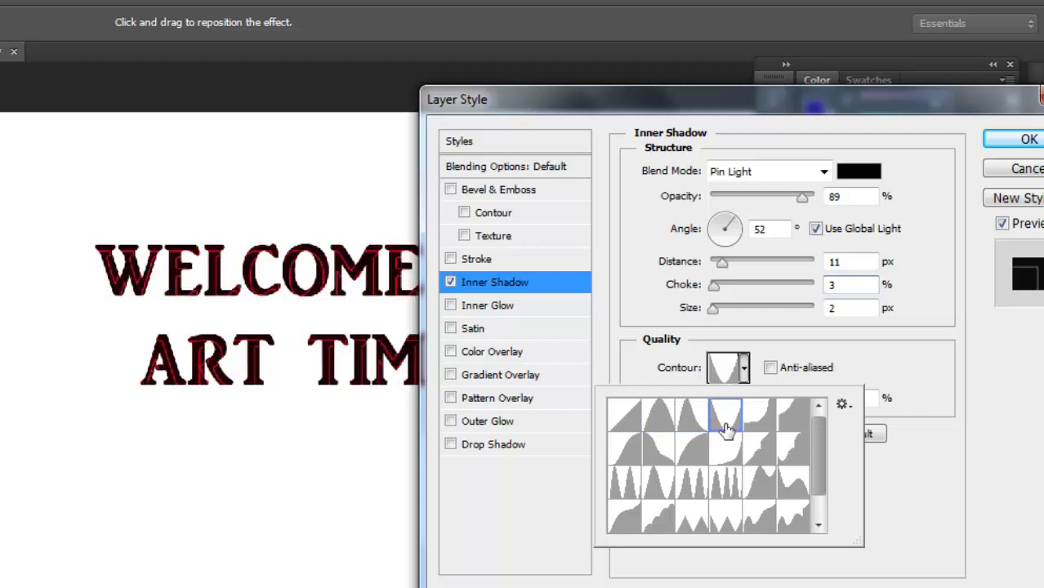
{"action": "left_click", "coordinate": [666, 493]}
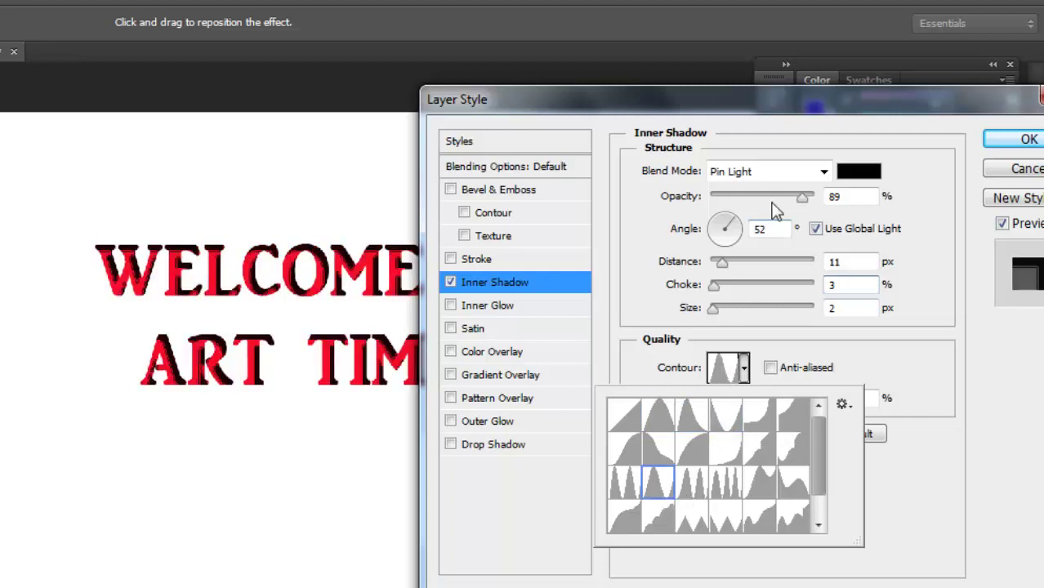
{"action": "left_click", "coordinate": [913, 267]}
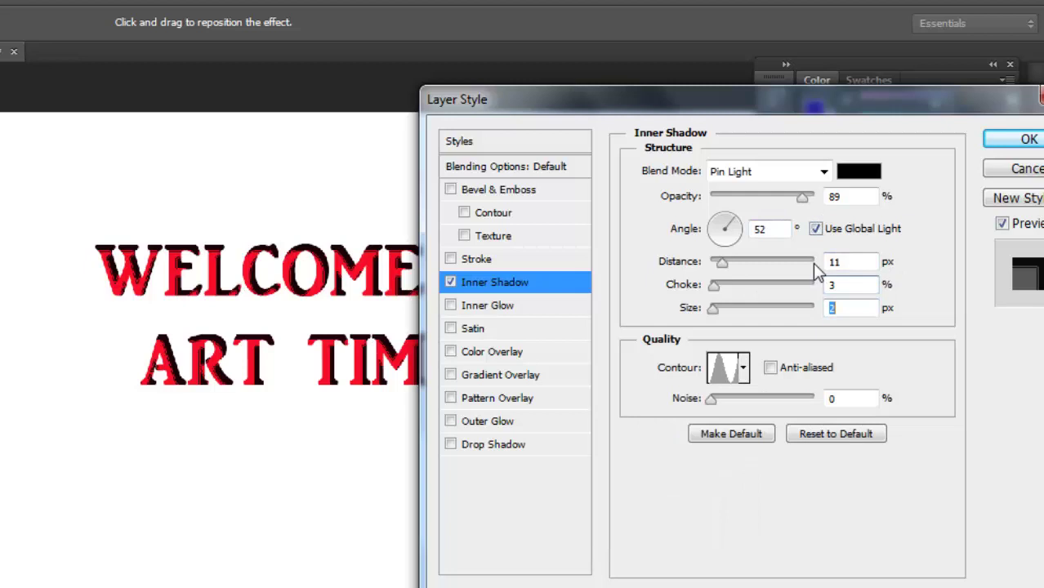
Set the Inner Shadow's angle to 172° and try other multi-peak contours, ending on the rising stepped one second in the fourth row.
{"action": "mouse_move", "coordinate": [728, 236]}
{"action": "left_mouse_down"}
{"action": "mouse_move", "coordinate": [738, 231]}
{"action": "mouse_move", "coordinate": [715, 235]}
{"action": "left_mouse_up"}
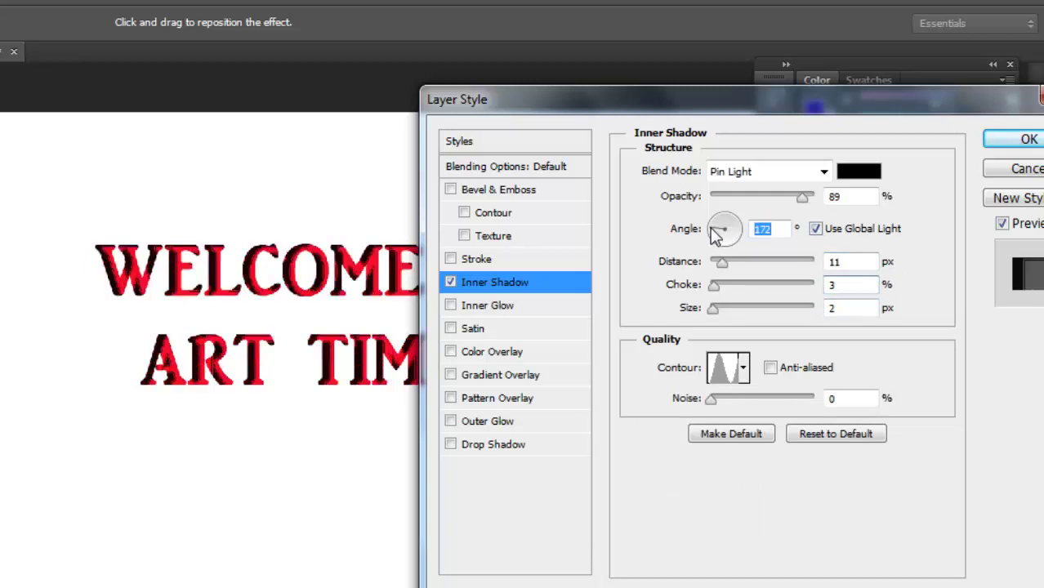
{"action": "left_click", "coordinate": [744, 369]}
{"action": "left_click", "coordinate": [729, 488]}
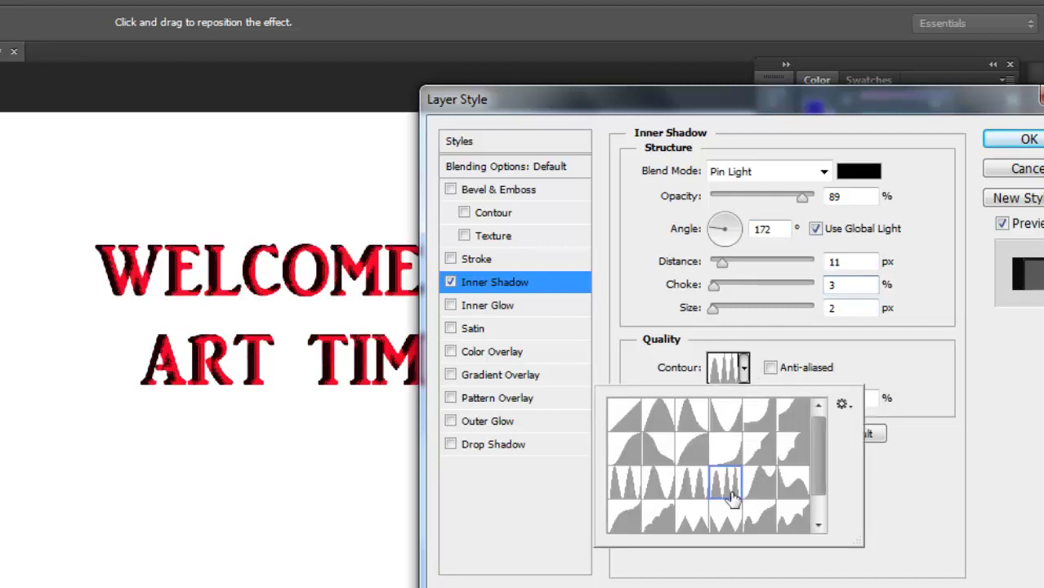
{"action": "left_click", "coordinate": [694, 487]}
{"action": "left_click", "coordinate": [664, 488]}
{"action": "left_click", "coordinate": [664, 530]}
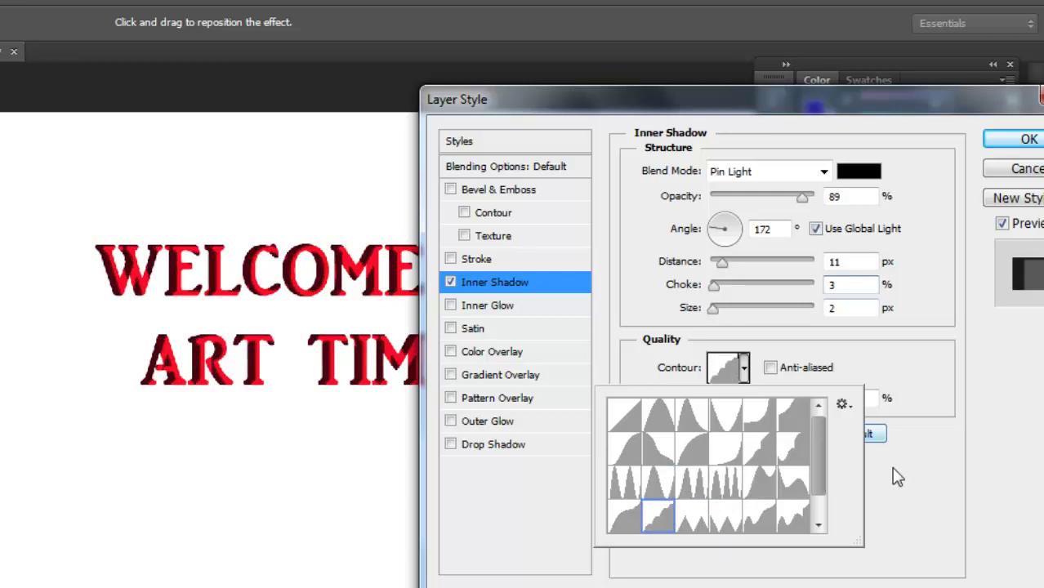
{"action": "left_click", "coordinate": [902, 497]}
Try bright cyan (0beaf3) as the Inner Shadow colour, and return it to black (000000).
{"action": "left_click", "coordinate": [869, 179]}
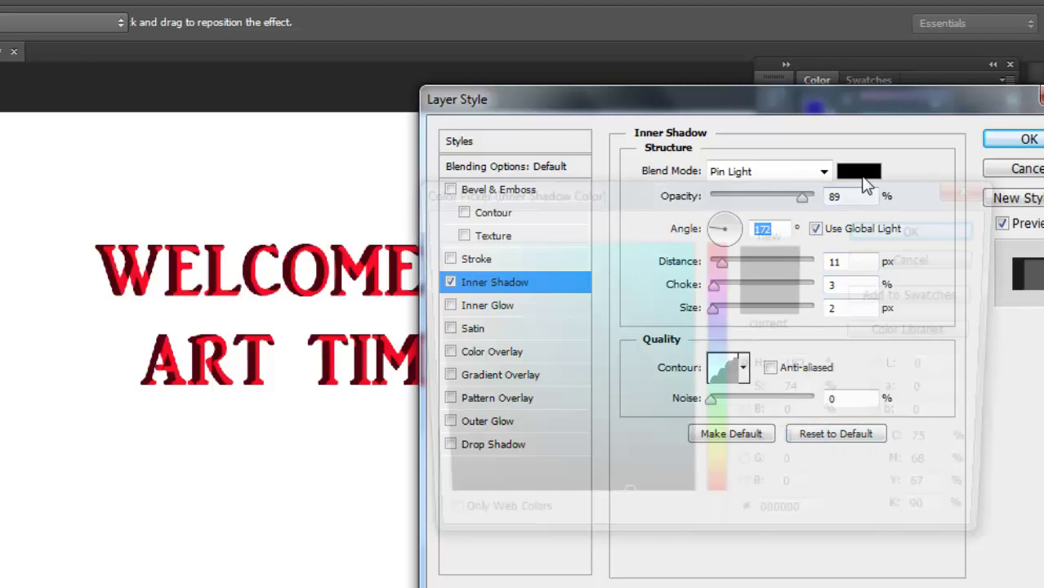
{"action": "left_click", "coordinate": [679, 254]}
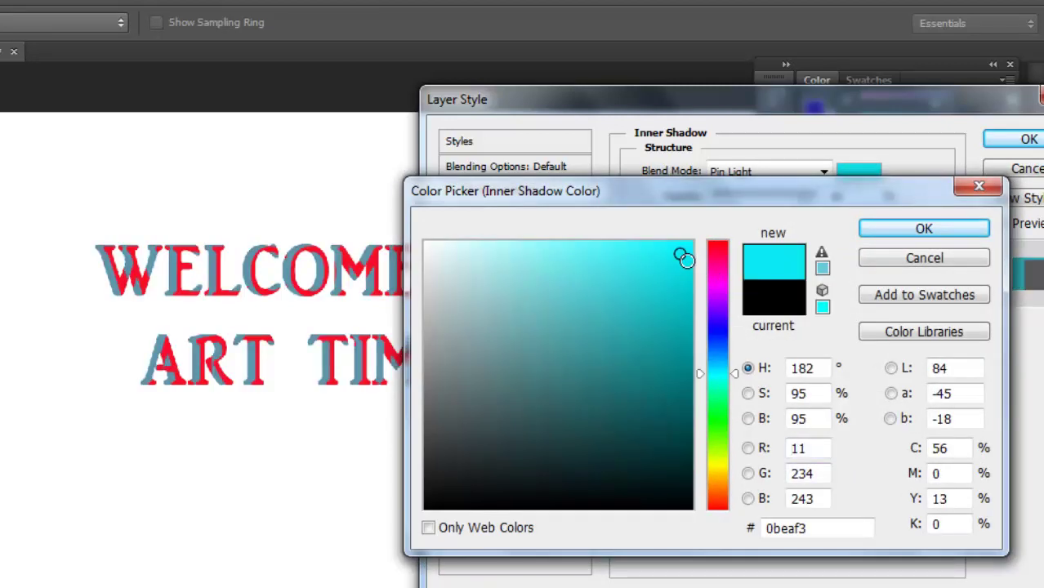
{"action": "left_click_drag", "start_coordinate": [670, 498], "coordinate": [694, 523]}
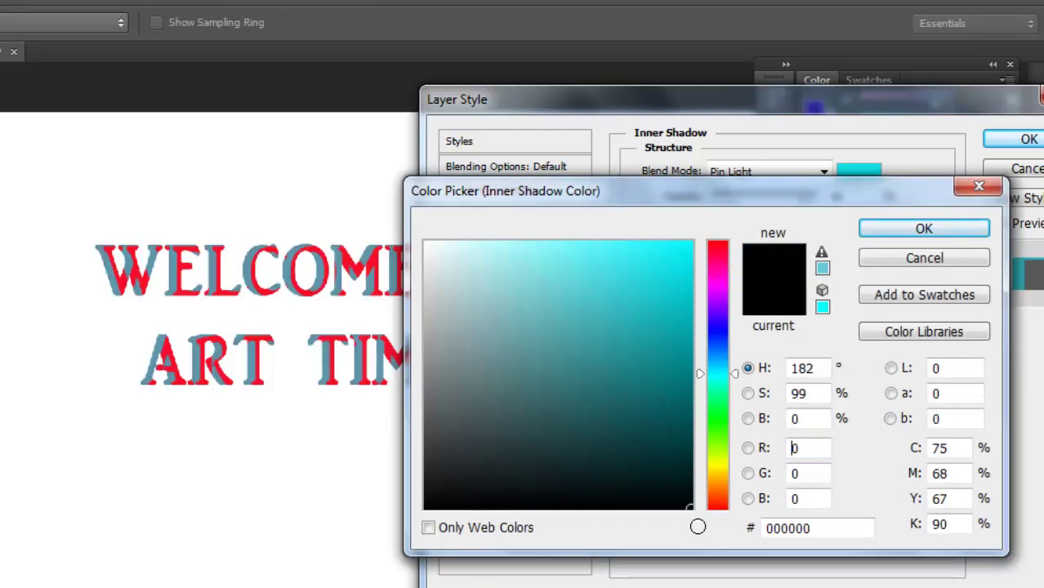
{"action": "left_click", "coordinate": [924, 229]}
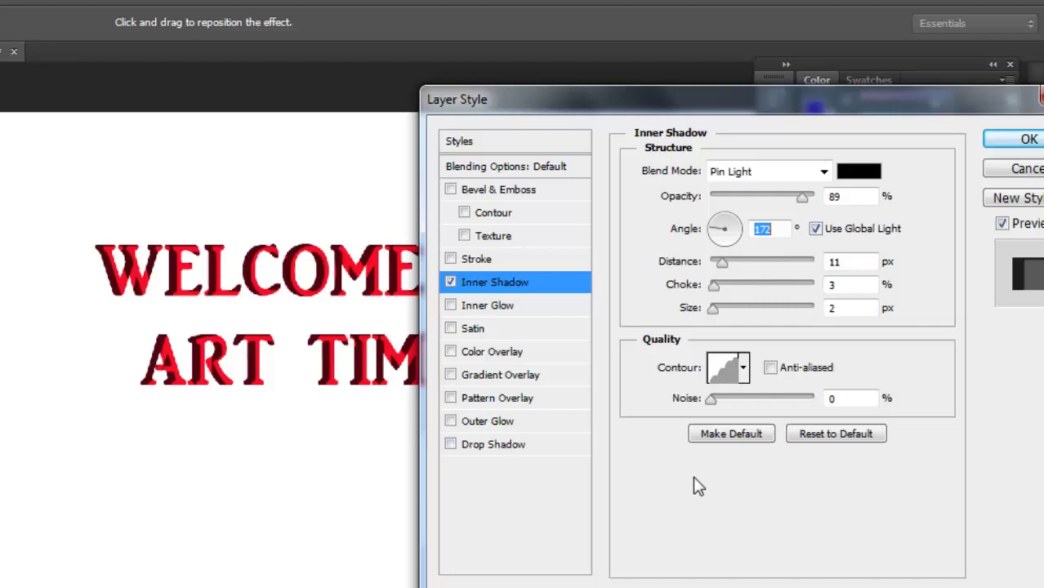
Turn off the text's Inner Shadow and enable the Stroke effect instead.
{"action": "left_click", "coordinate": [450, 283]}
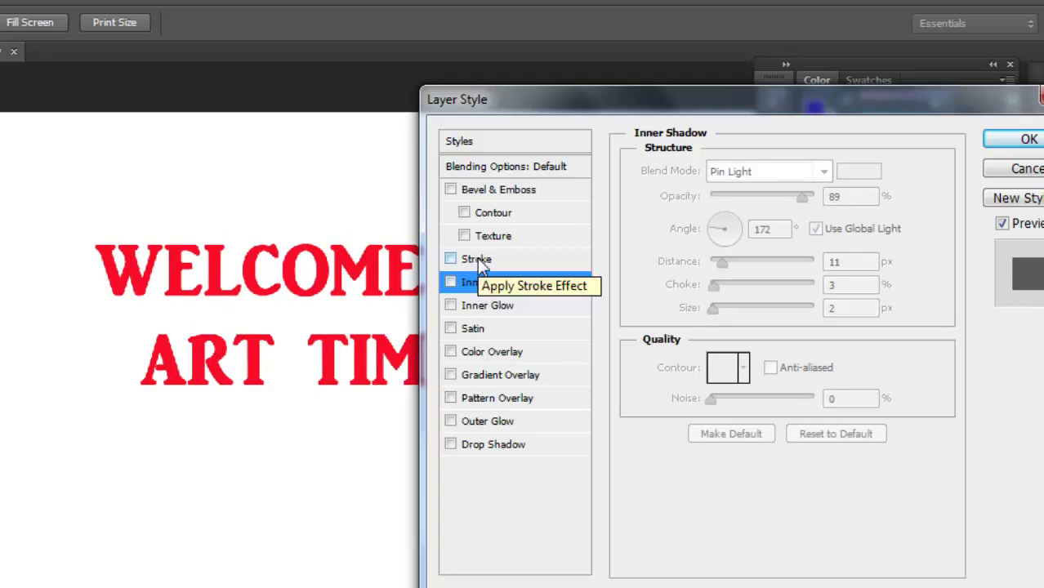
{"action": "left_click", "coordinate": [478, 259]}
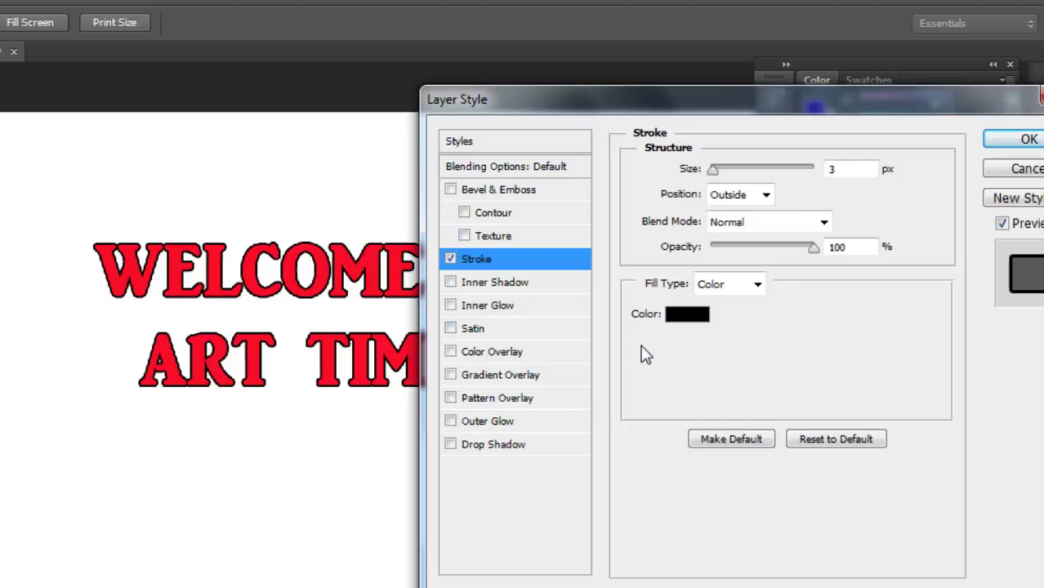
Try pink (ff007e) and the text's own red (f80d29) as the Stroke colour, and return it to black (000000).
{"action": "left_click", "coordinate": [687, 314]}
{"action": "left_click", "coordinate": [681, 334]}
{"action": "mouse_move", "coordinate": [680, 334]}
{"action": "left_mouse_down"}
{"action": "mouse_move", "coordinate": [702, 285]}
{"action": "mouse_move", "coordinate": [700, 257]}
{"action": "mouse_move", "coordinate": [722, 249]}
{"action": "mouse_move", "coordinate": [725, 264]}
{"action": "mouse_move", "coordinate": [700, 272]}
{"action": "mouse_move", "coordinate": [704, 240]}
{"action": "left_mouse_up"}
{"action": "left_click", "coordinate": [726, 262]}
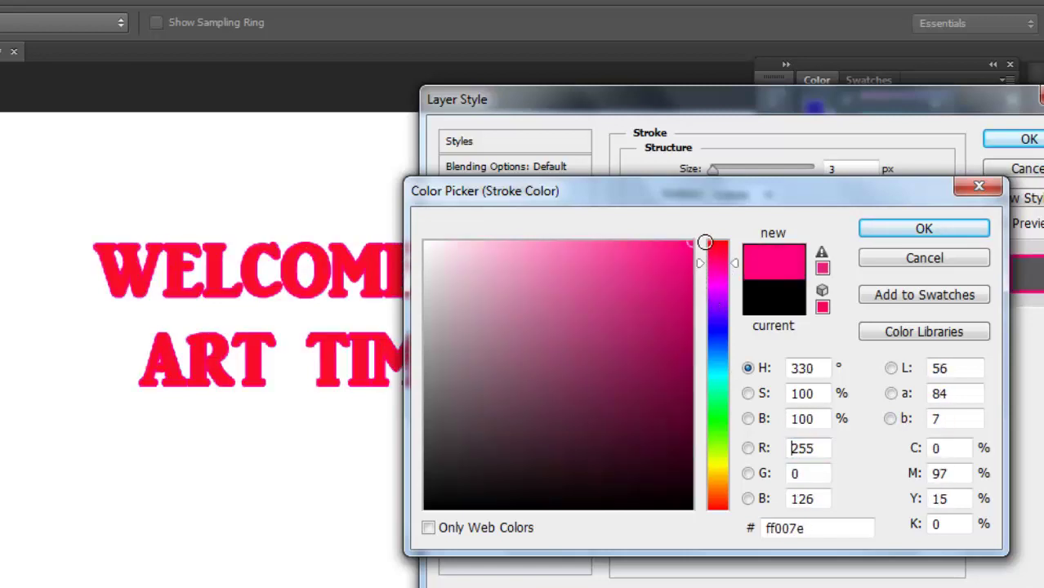
{"action": "left_click", "coordinate": [334, 273]}
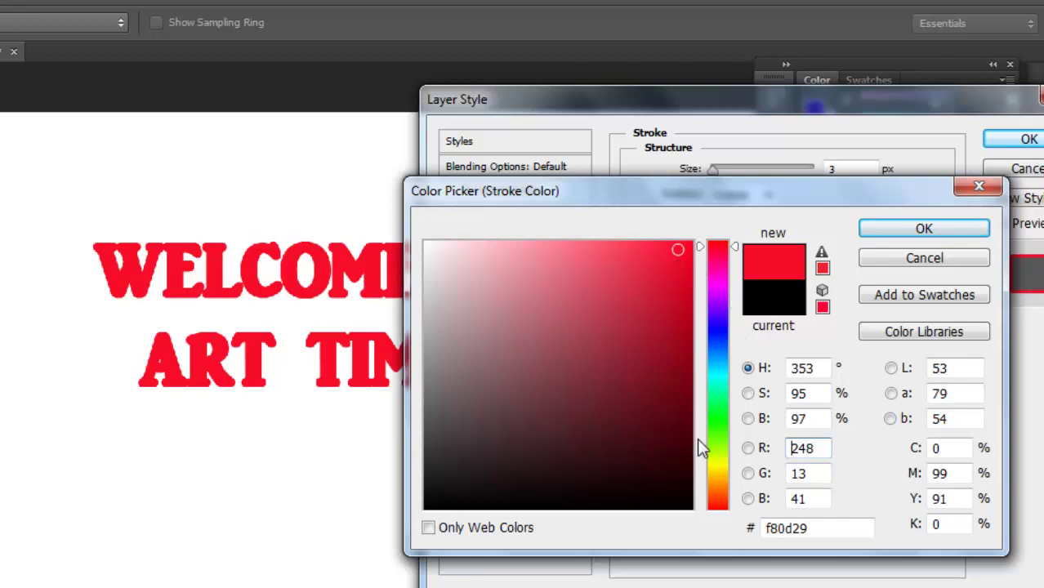
{"action": "left_click", "coordinate": [688, 494]}
{"action": "left_click_drag", "start_coordinate": [688, 495], "coordinate": [700, 539]}
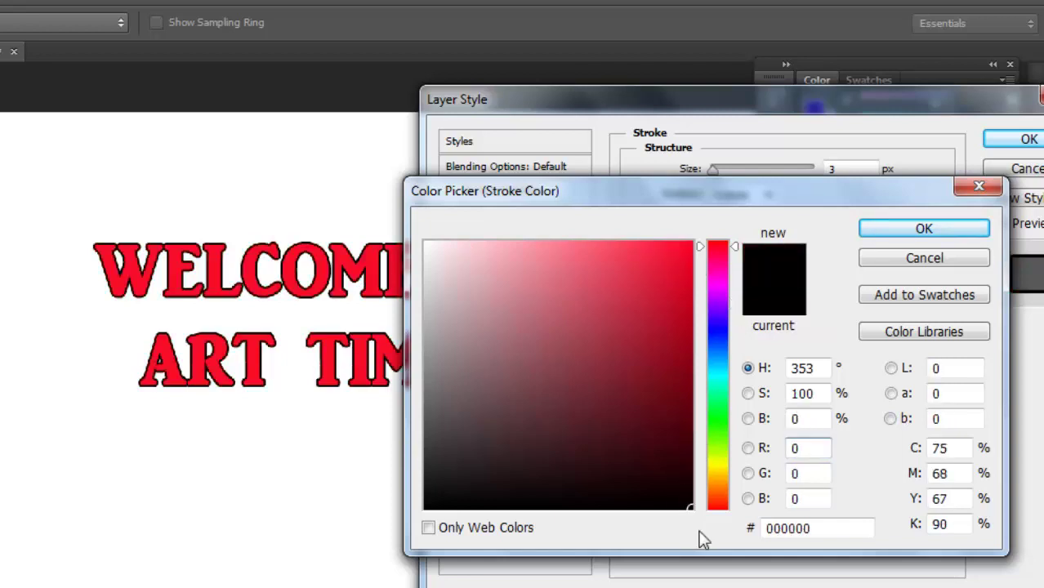
{"action": "left_click", "coordinate": [937, 232]}
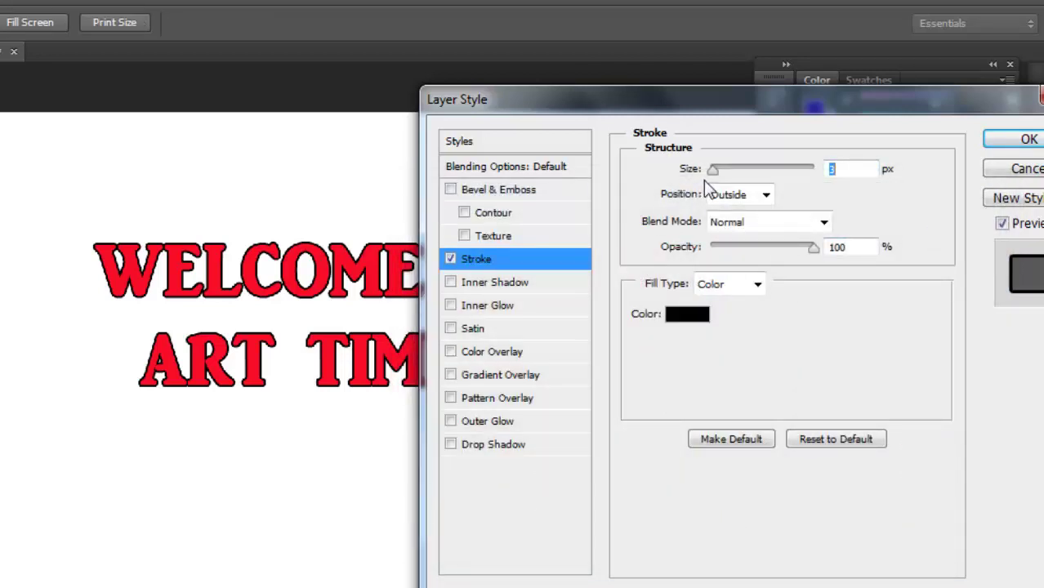
Move the Layer Style dialog away from the text and increase the Stroke's size in stages to 21 px.
{"action": "left_click_drag", "start_coordinate": [715, 172], "coordinate": [717, 172]}
{"action": "left_click_drag", "start_coordinate": [746, 100], "coordinate": [859, 102]}
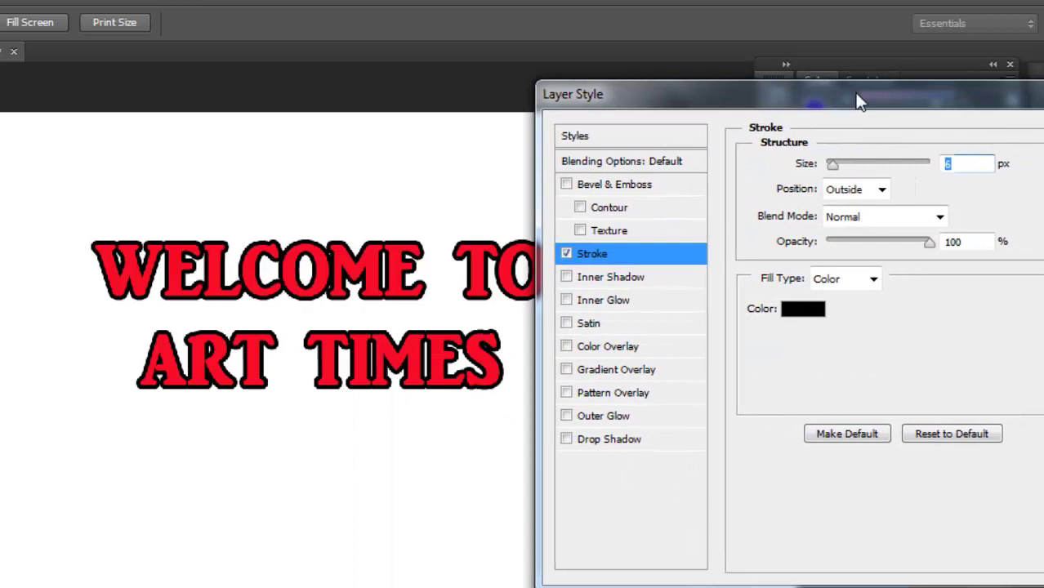
{"action": "left_click_drag", "start_coordinate": [860, 101], "coordinate": [831, 100]}
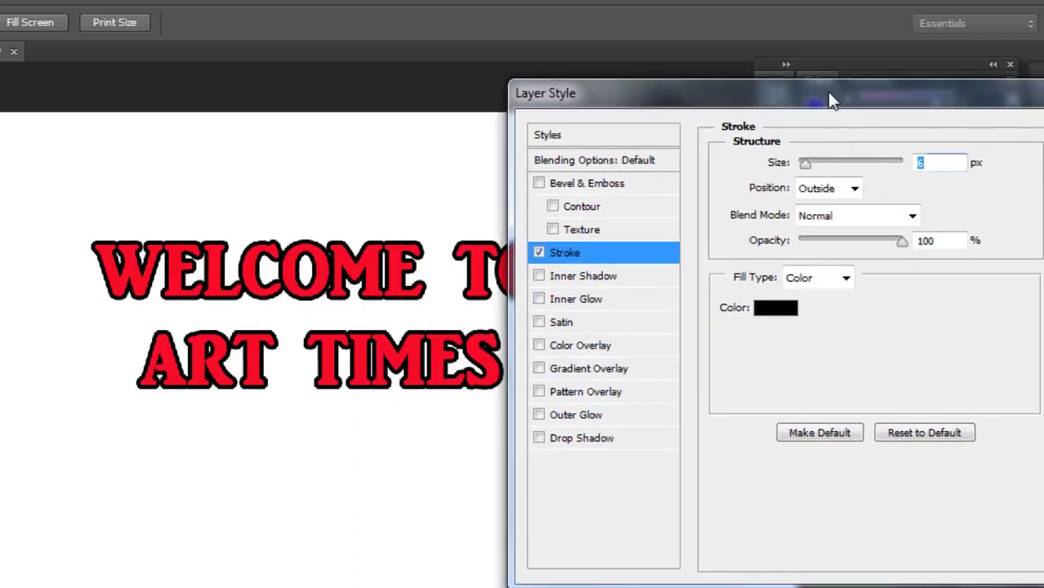
{"action": "left_click_drag", "start_coordinate": [799, 167], "coordinate": [812, 164]}
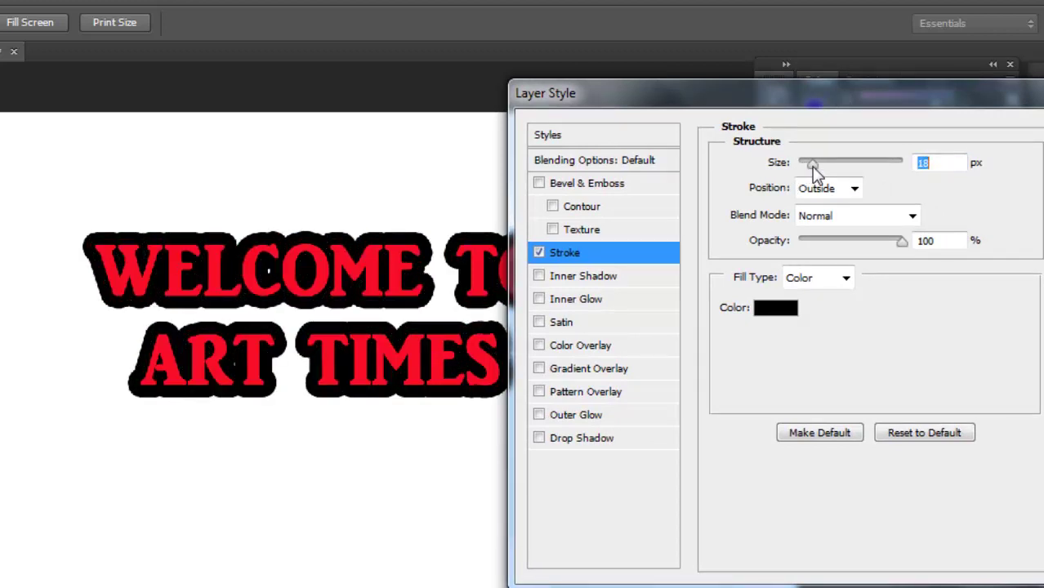
{"action": "left_click_drag", "start_coordinate": [812, 166], "coordinate": [814, 170]}
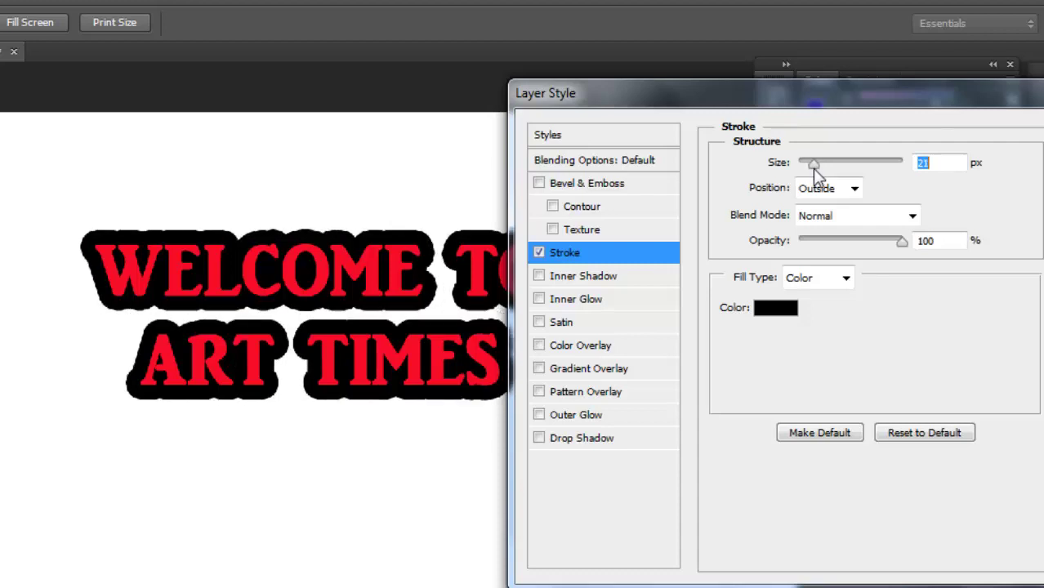
Try the Inside and Center positions for the Stroke, and return it to Outside.
{"action": "left_click", "coordinate": [847, 192]}
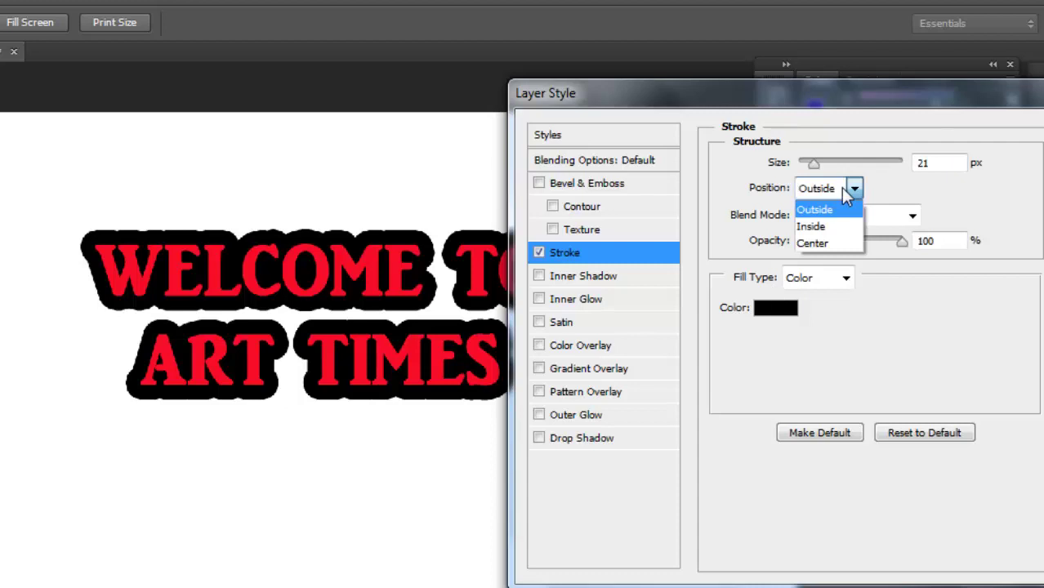
{"action": "left_click", "coordinate": [842, 227]}
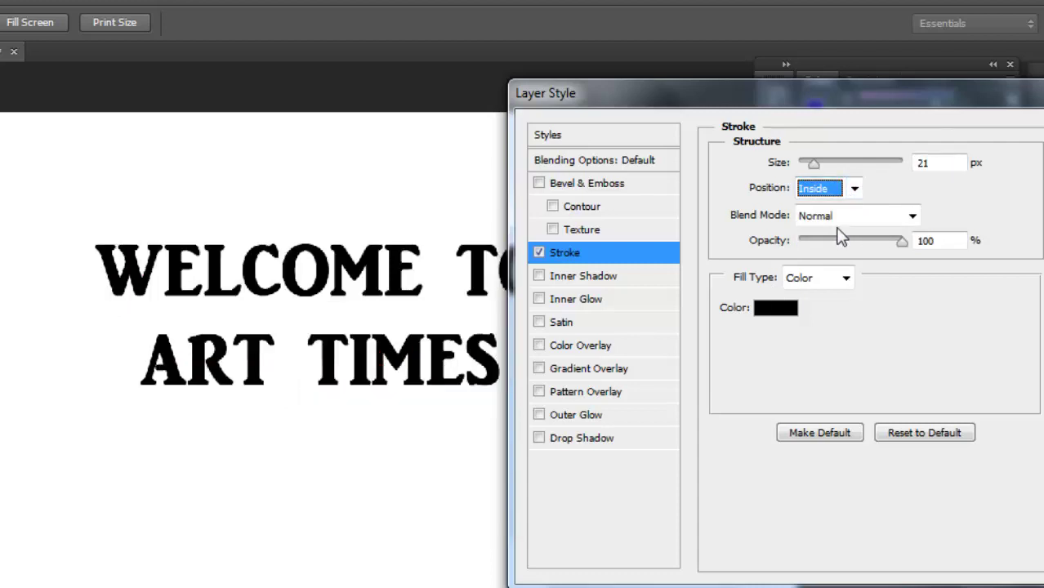
{"action": "left_click", "coordinate": [834, 196]}
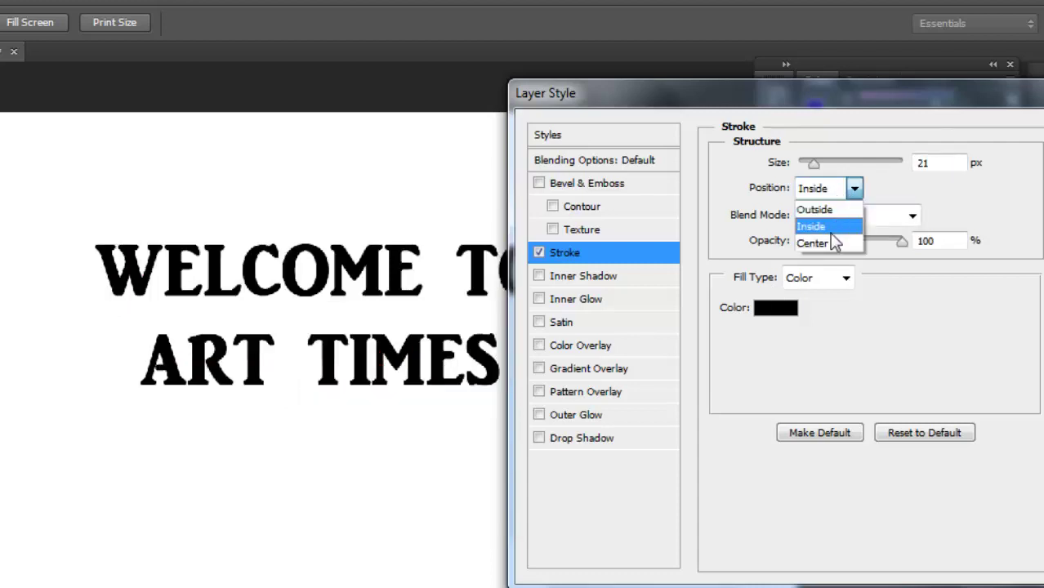
{"action": "left_click", "coordinate": [829, 242]}
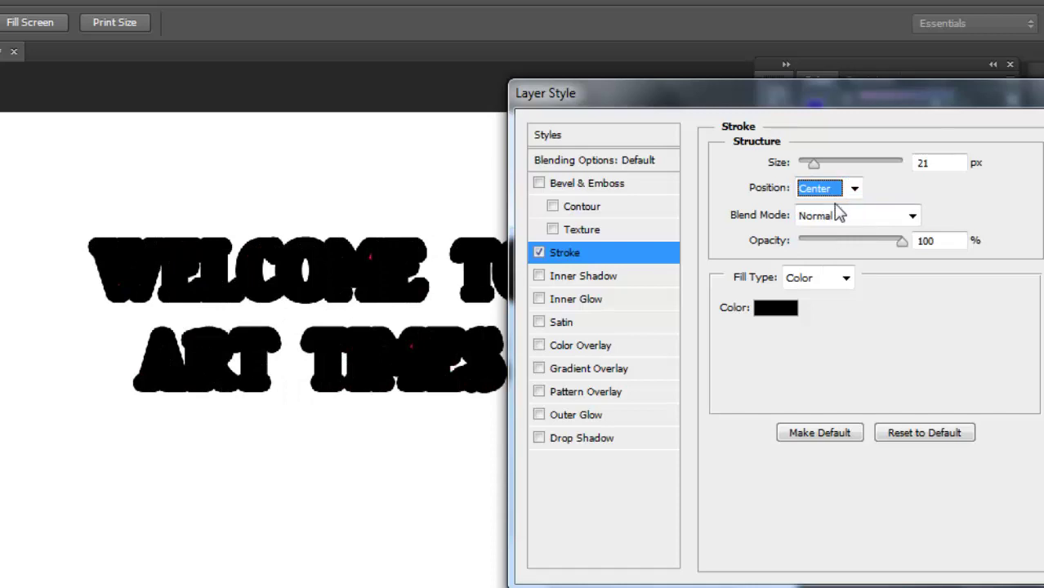
{"action": "left_click", "coordinate": [839, 196]}
{"action": "left_click", "coordinate": [817, 210]}
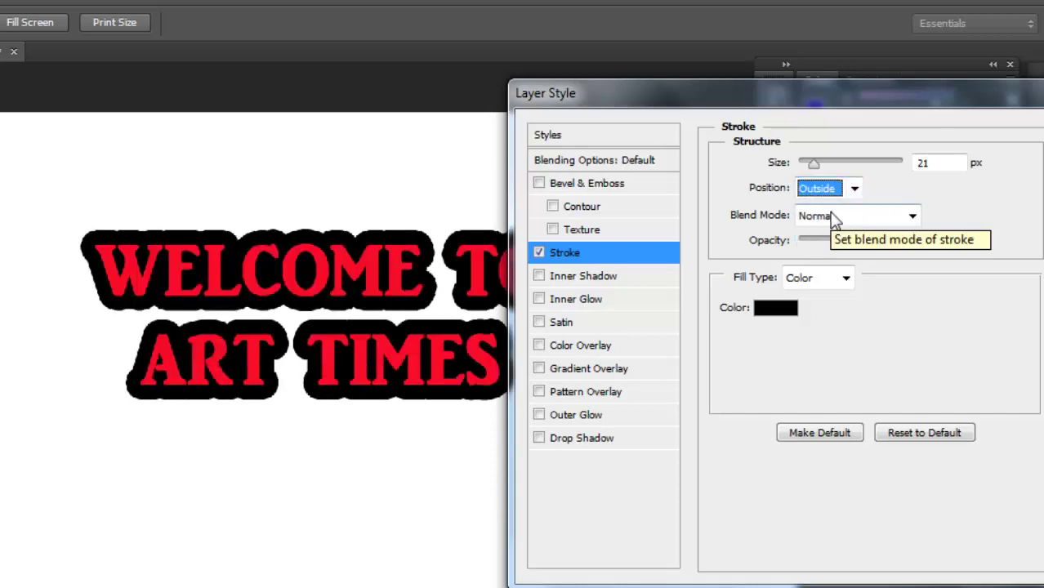
Try the Stroke with the Inside position at 7 px, and set it back to Outside with a size of 27 px.
{"action": "left_click", "coordinate": [833, 189]}
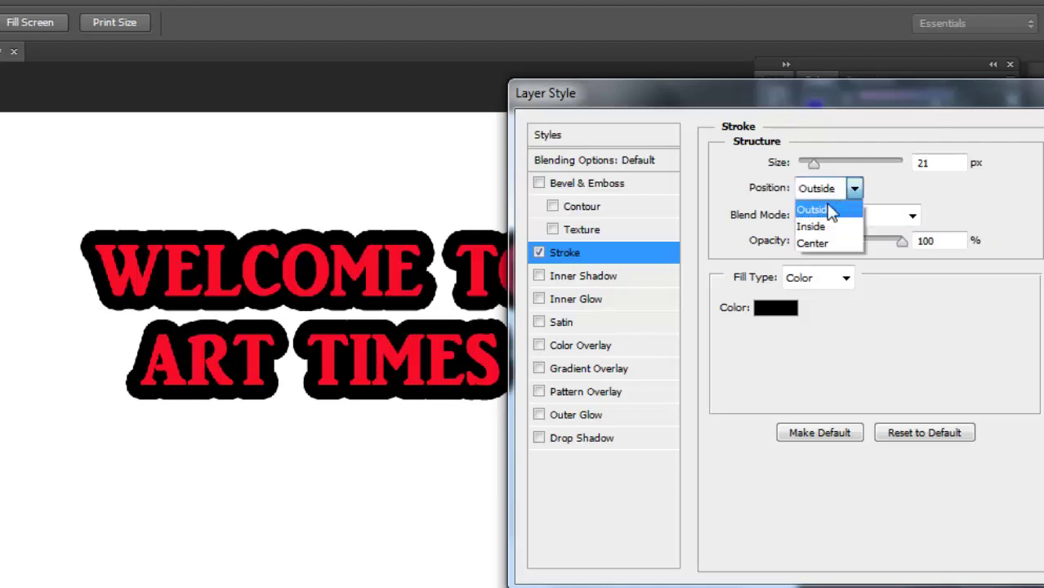
{"action": "left_click", "coordinate": [826, 226]}
{"action": "left_click", "coordinate": [814, 167]}
{"action": "left_click_drag", "start_coordinate": [812, 165], "coordinate": [806, 168]}
{"action": "left_click", "coordinate": [829, 190]}
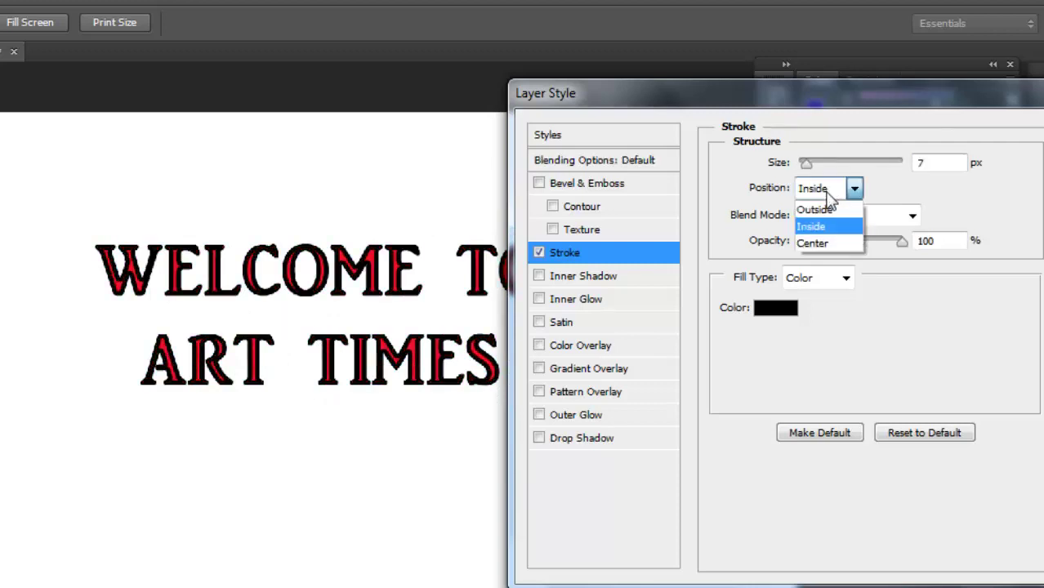
{"action": "left_click", "coordinate": [829, 211]}
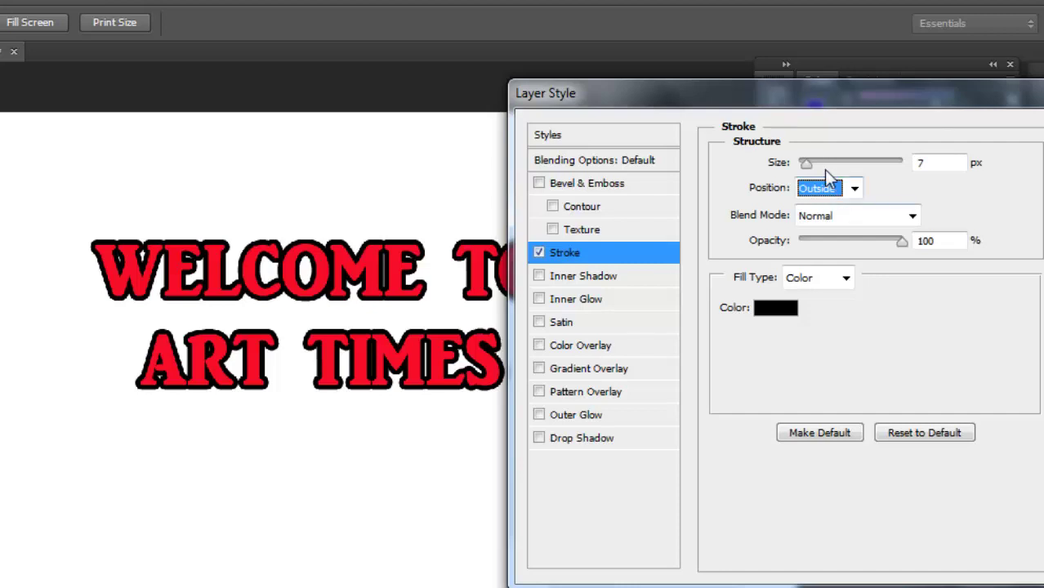
{"action": "left_click_drag", "start_coordinate": [808, 164], "coordinate": [816, 166]}
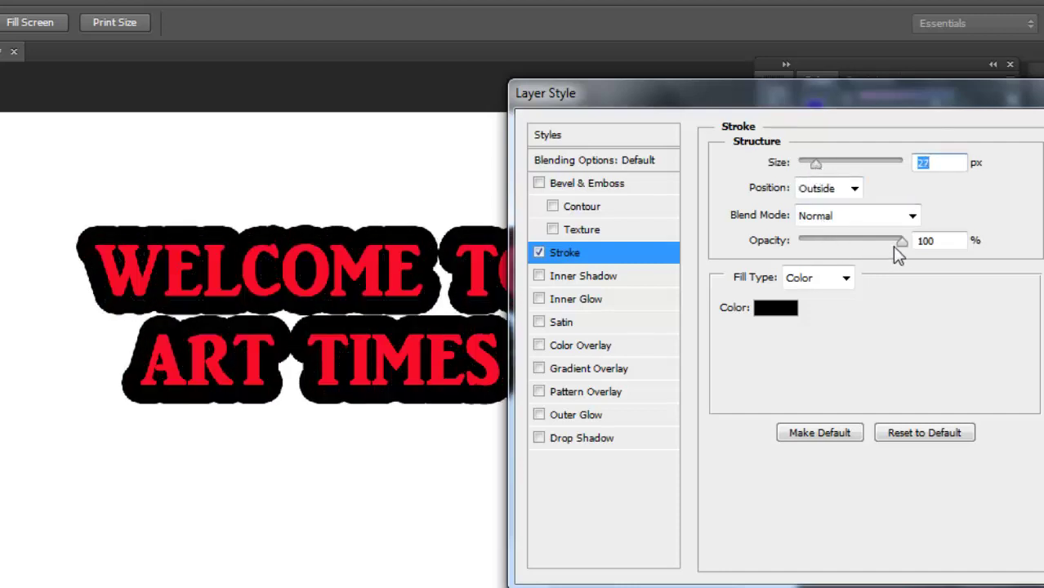
Try out the Stroke's opacity and leave it at 100%, then try a rose red (e83c51) colour and restore black (000000).
{"action": "mouse_move", "coordinate": [902, 242]}
{"action": "left_mouse_down"}
{"action": "mouse_move", "coordinate": [815, 242]}
{"action": "mouse_move", "coordinate": [951, 266]}
{"action": "left_mouse_up"}
{"action": "left_click", "coordinate": [783, 312]}
{"action": "left_click", "coordinate": [629, 272]}
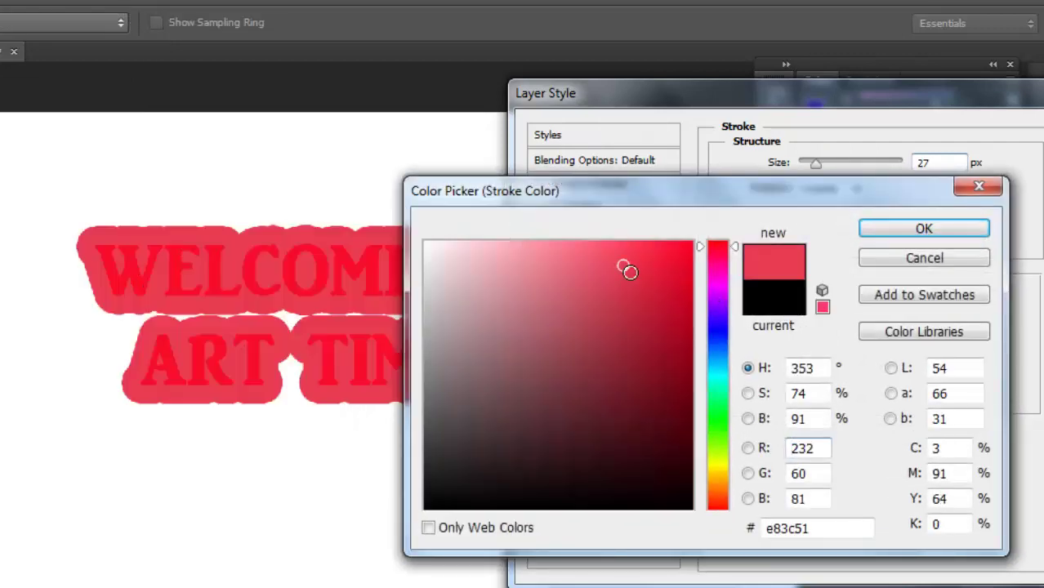
{"action": "mouse_move", "coordinate": [723, 270]}
{"action": "left_mouse_down"}
{"action": "mouse_move", "coordinate": [709, 522]}
{"action": "mouse_move", "coordinate": [694, 510]}
{"action": "left_mouse_up"}
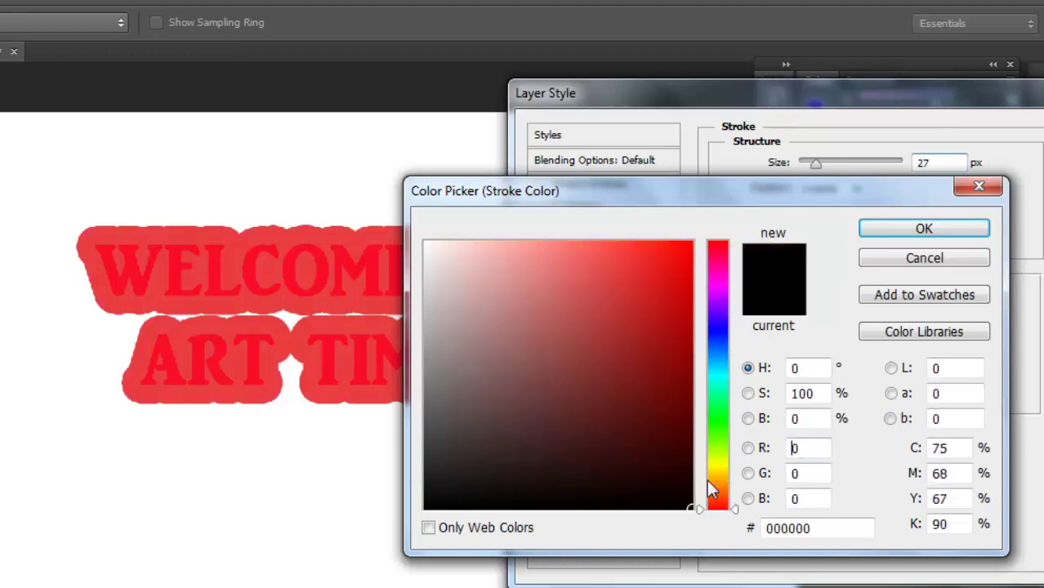
{"action": "left_click", "coordinate": [969, 231]}
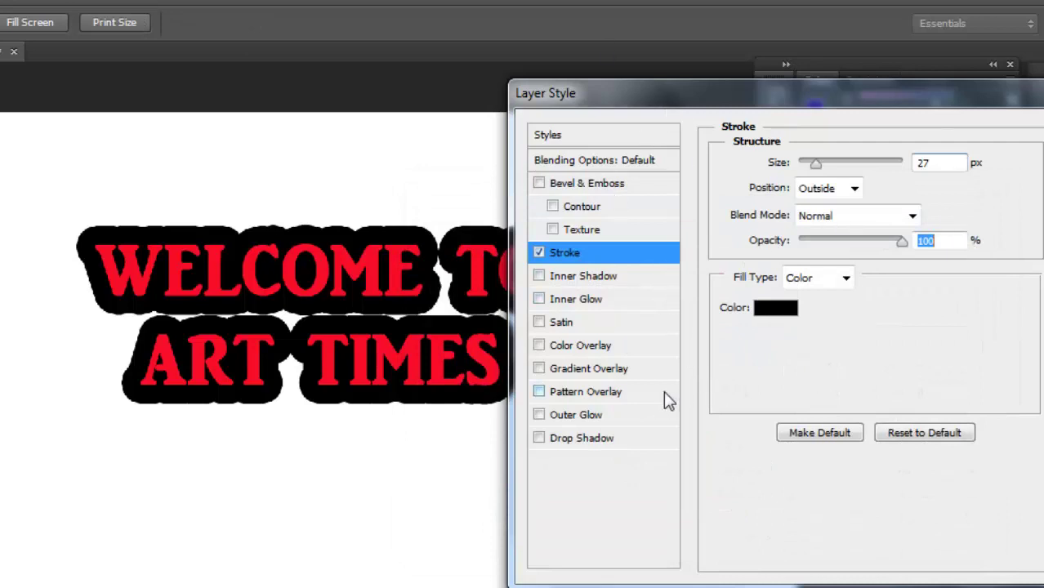
Try adding a Drop Shadow to the stroked text, turn it off again, and apply the layer style with only the Stroke.
{"action": "left_click", "coordinate": [590, 440]}
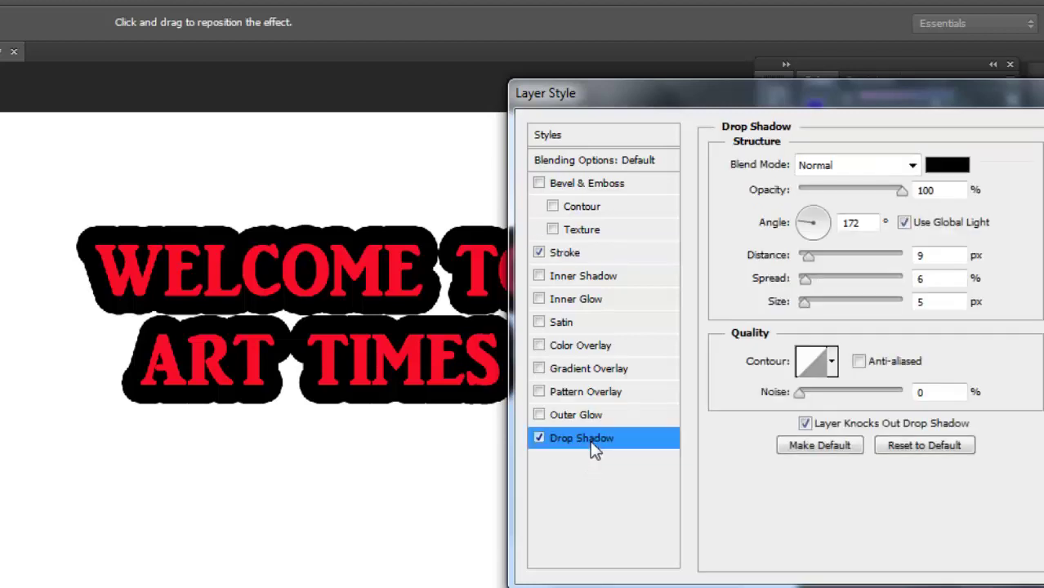
{"action": "left_click", "coordinate": [540, 438]}
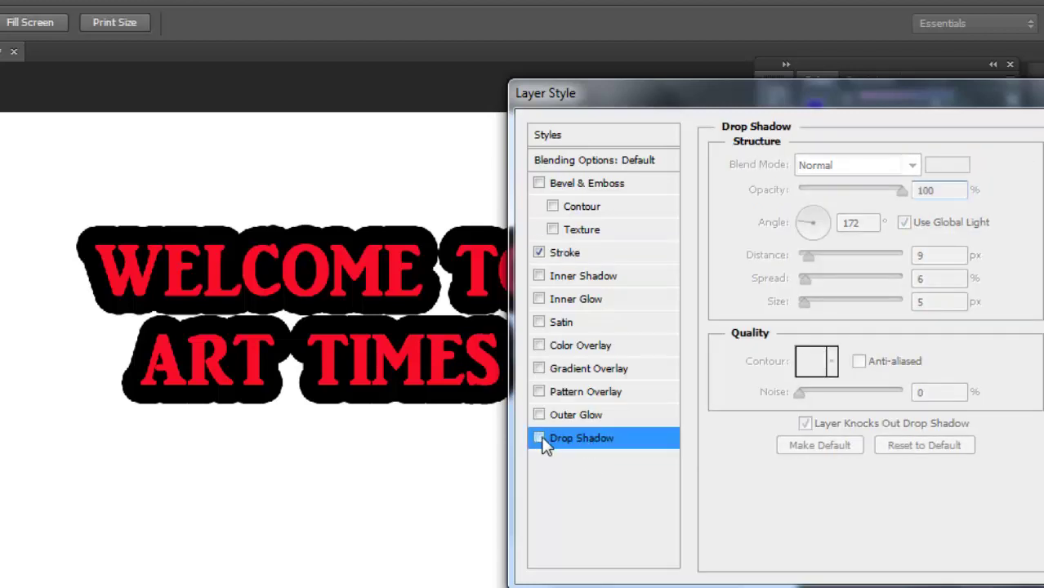
{"action": "left_click_drag", "start_coordinate": [894, 107], "coordinate": [450, 191]}
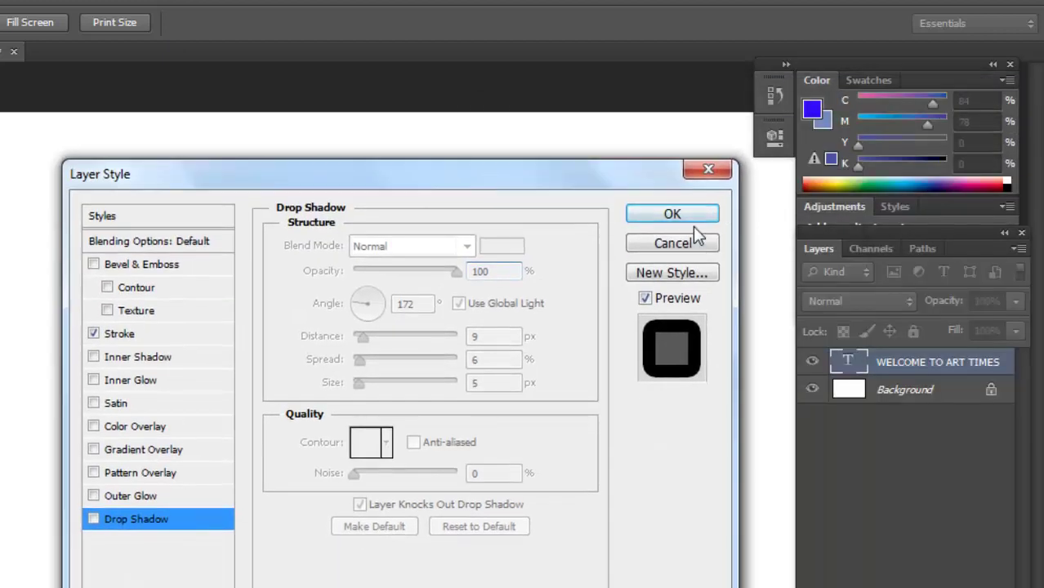
{"action": "left_click", "coordinate": [689, 216]}
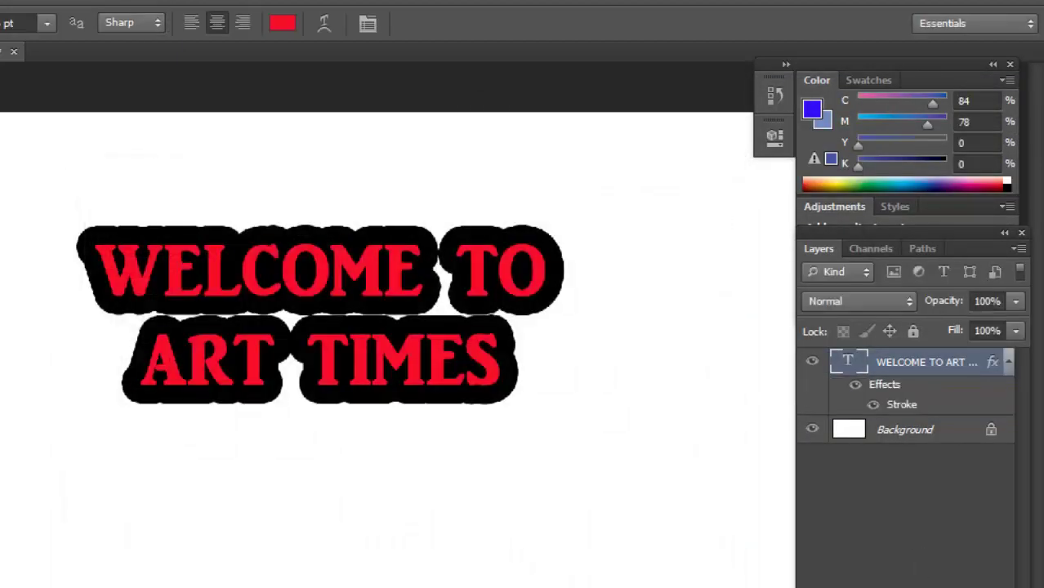
Add a new empty layer above the text and merge it with the text layer so the Stroke becomes part of the pixels.
{"action": "key", "text": "ctrl+shift+alt+n"}
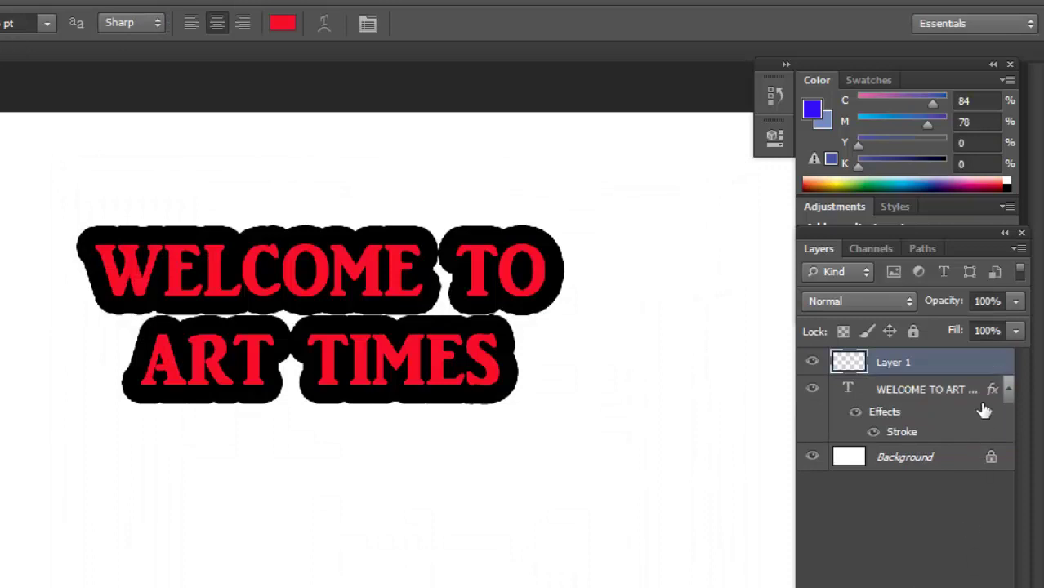
{"action": "left_click", "coordinate": [928, 392], "text": "shift"}
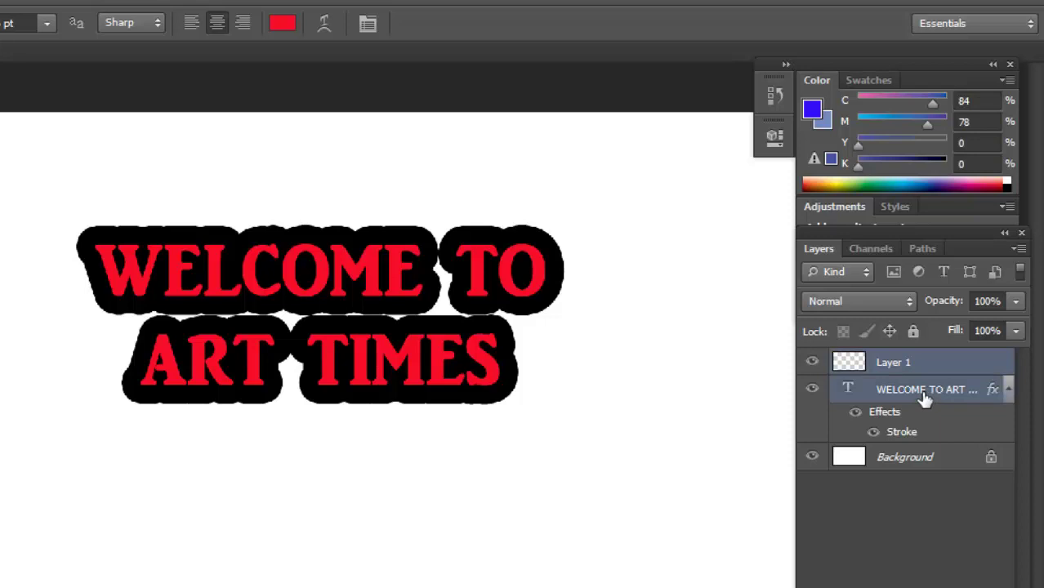
{"action": "key", "text": "ctrl+e"}
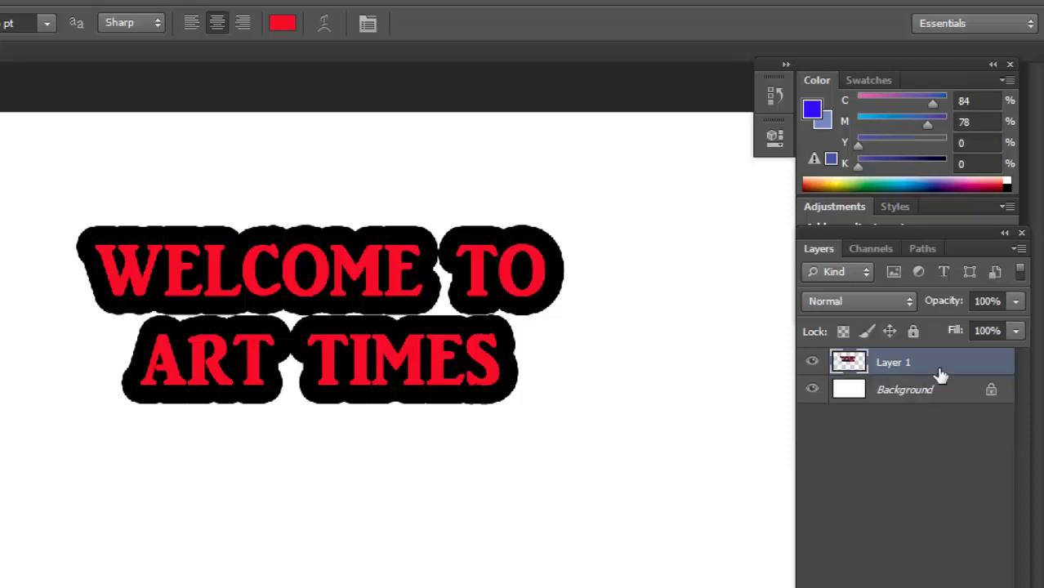
Add a Drop Shadow to the merged Layer 1, keeping the artwork in view, and leave its blend mode at Normal after trying Dissolve.
{"action": "double_click", "coordinate": [993, 373]}
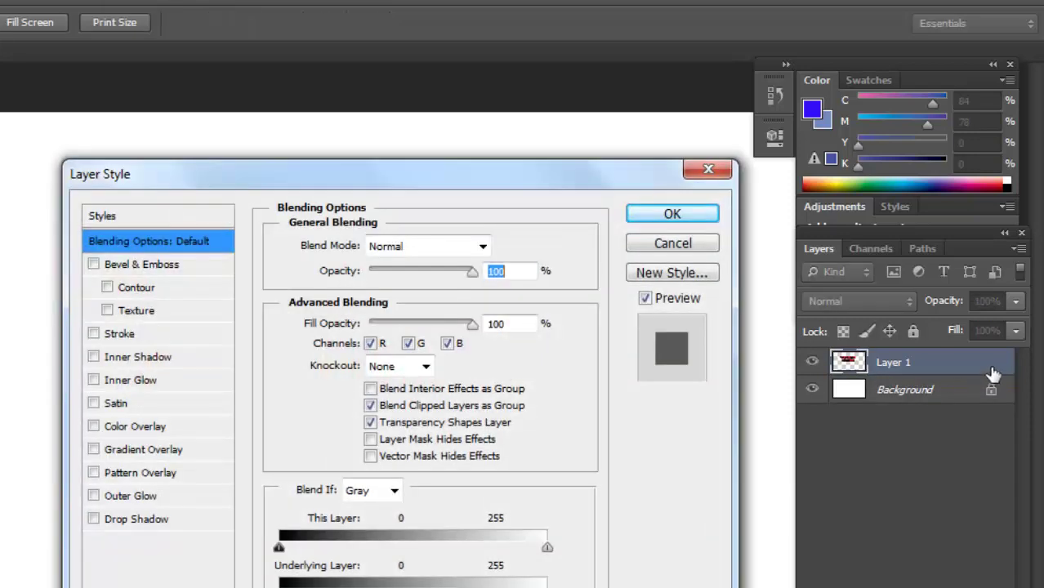
{"action": "left_click_drag", "start_coordinate": [395, 177], "coordinate": [938, 167]}
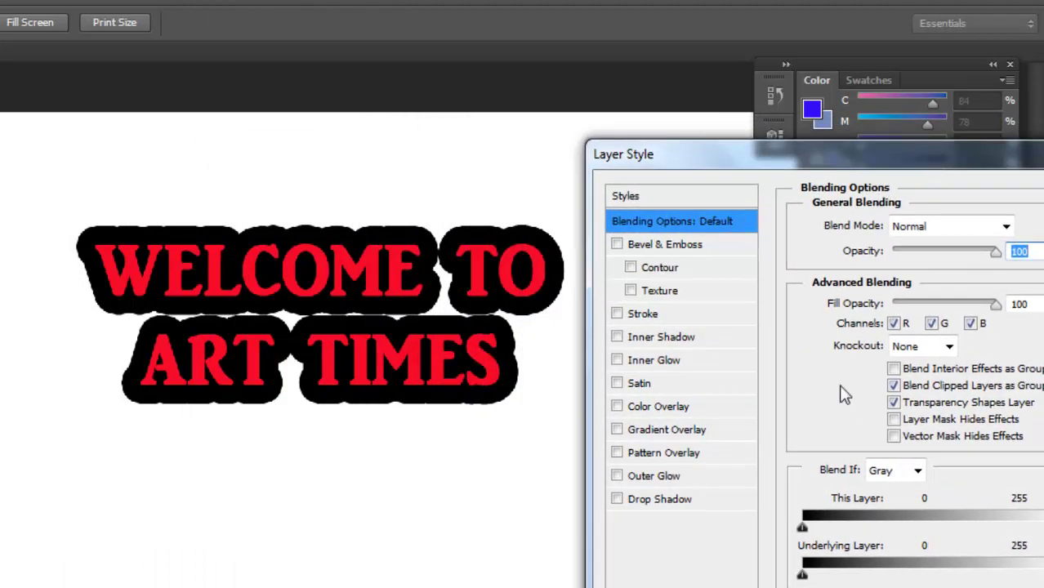
{"action": "left_click", "coordinate": [676, 510]}
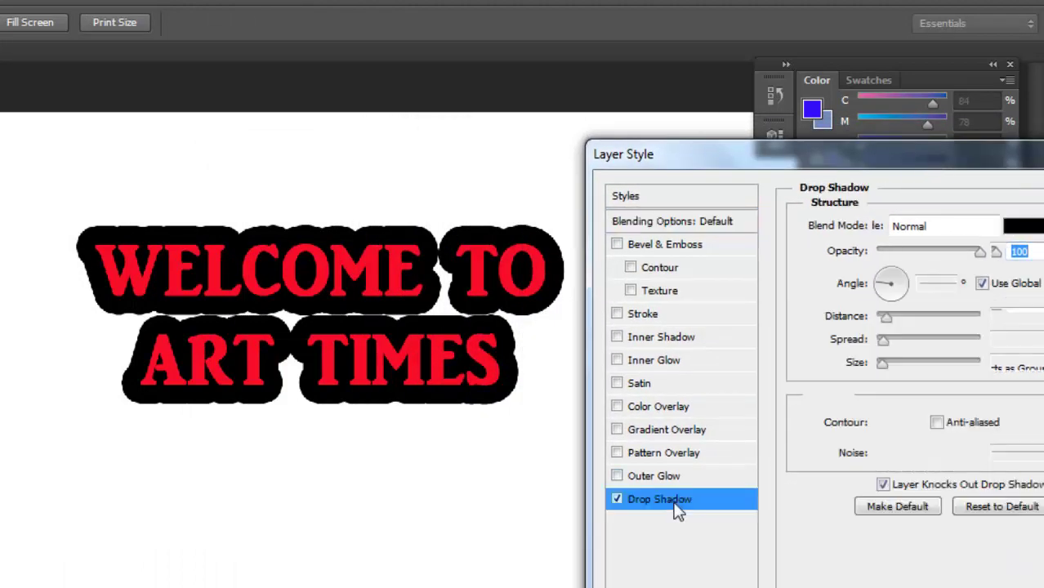
{"action": "left_click", "coordinate": [931, 226]}
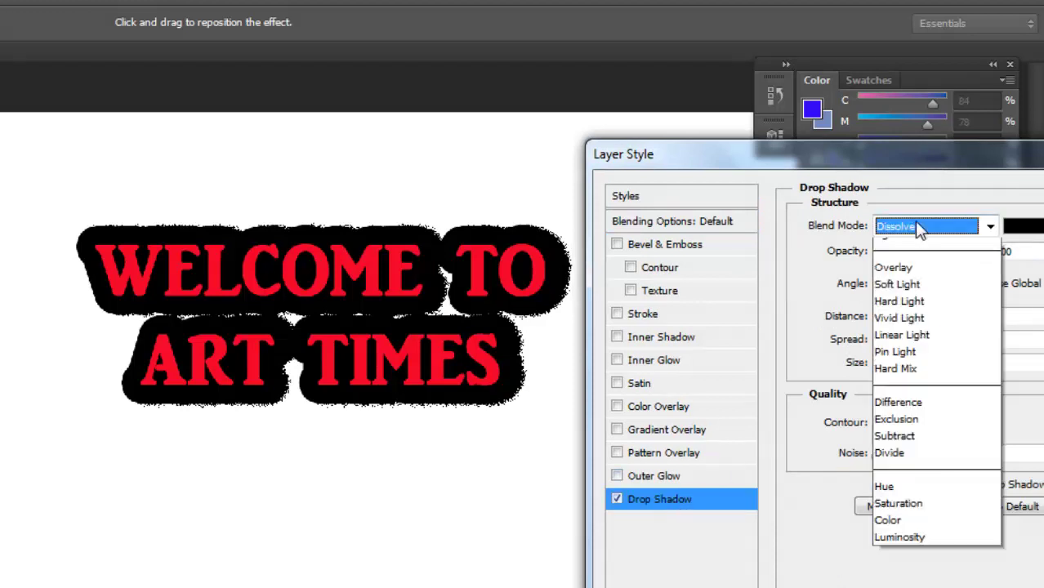
{"action": "left_click", "coordinate": [912, 245]}
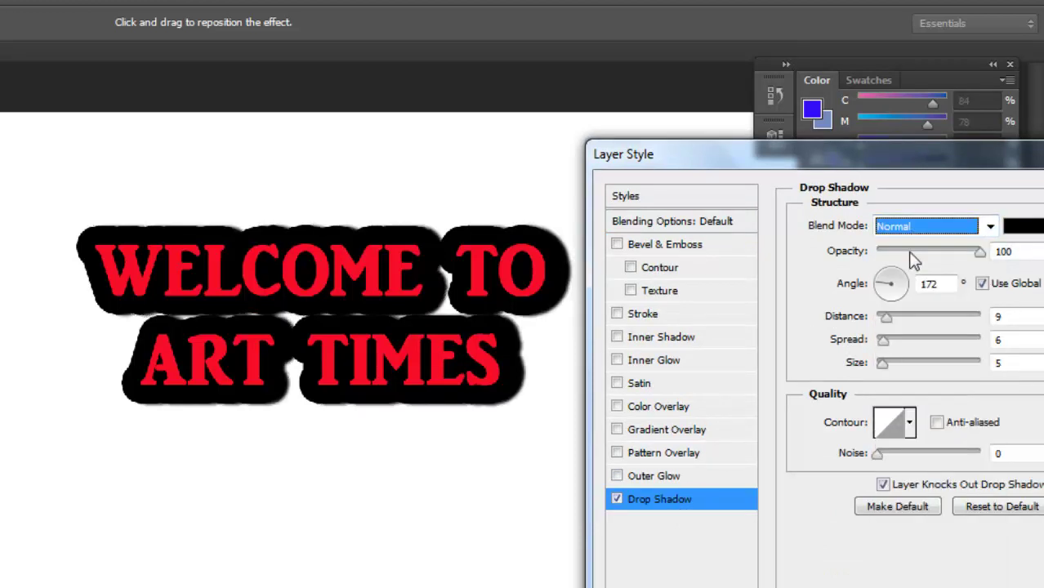